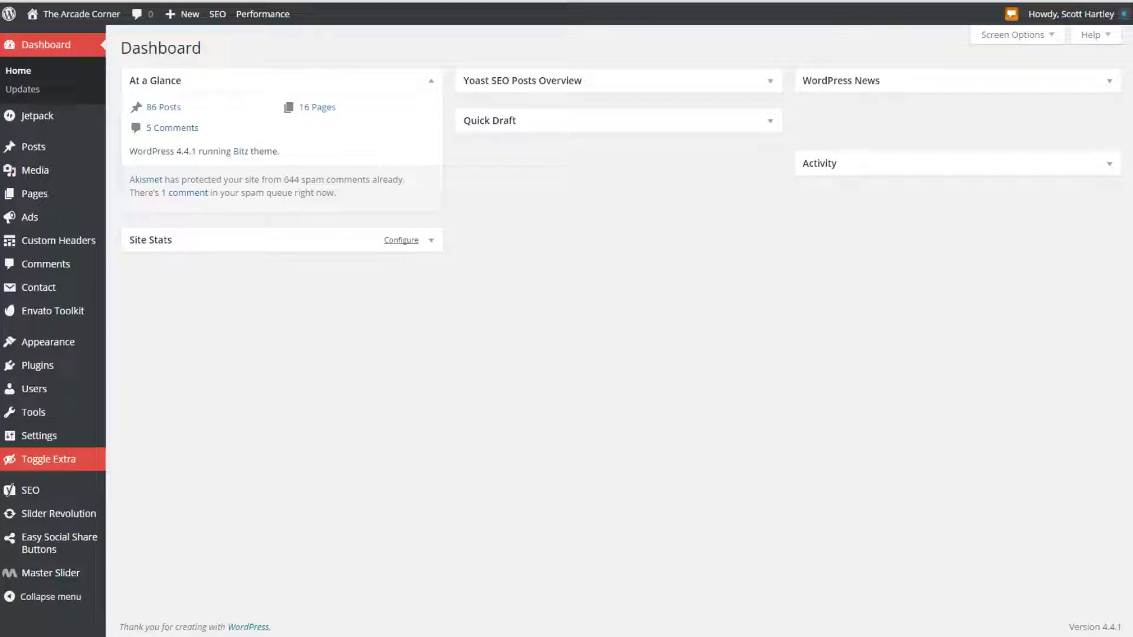
Step: Open W3 Total Cache General Settings and check page cache is enabled with Disk: Enhanced
click(49, 459)
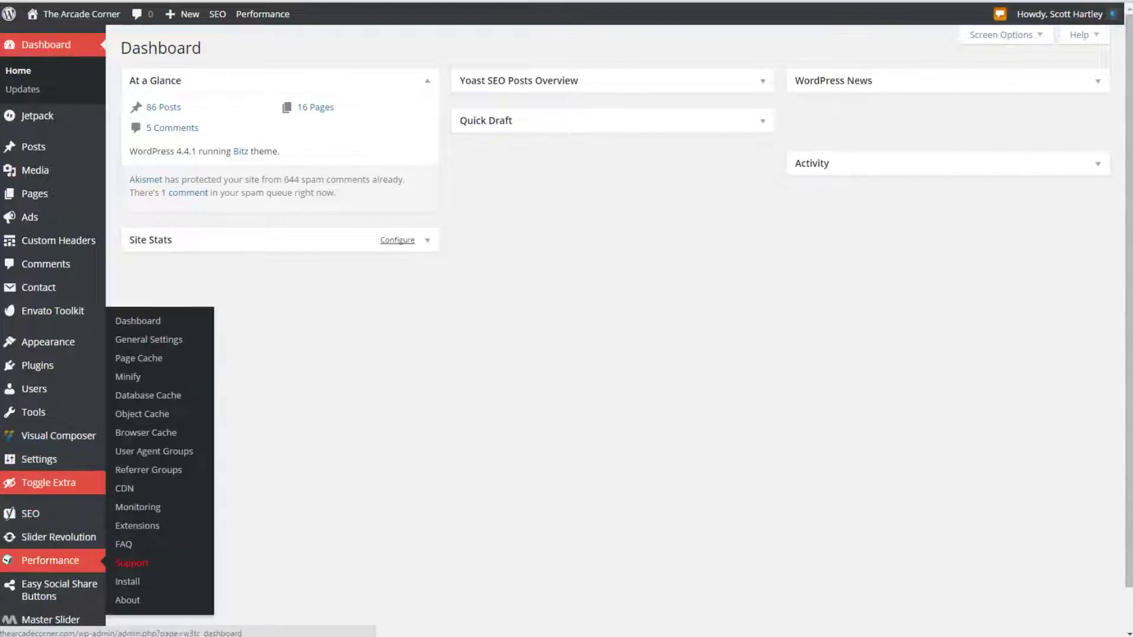
click(148, 340)
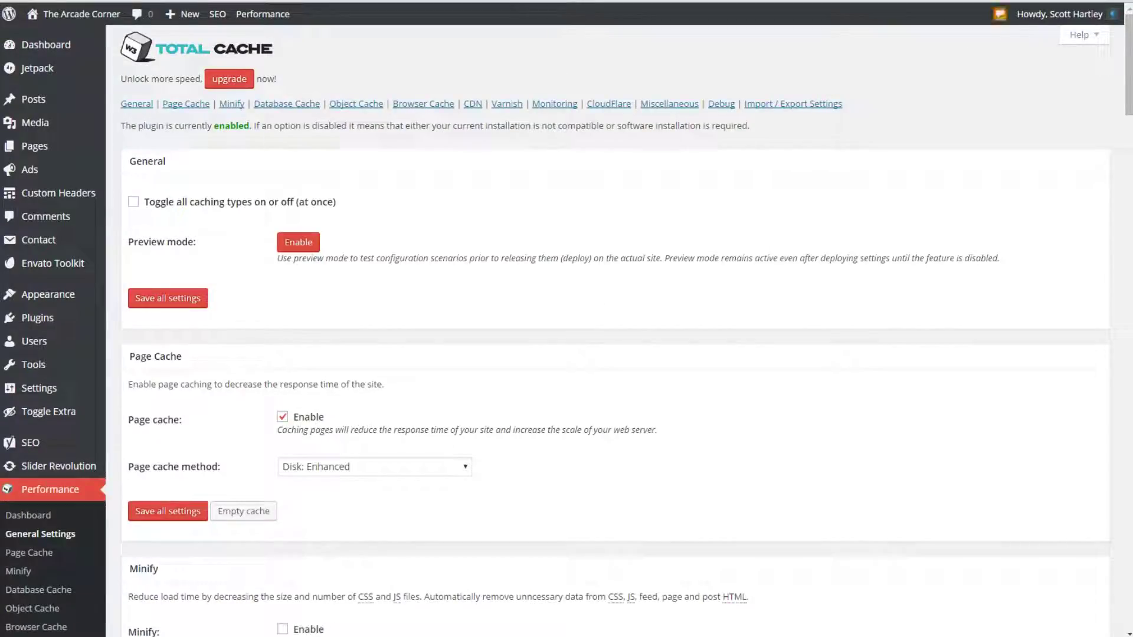
scroll(47, 295, down, 5)
scroll(39, 404, down, 7)
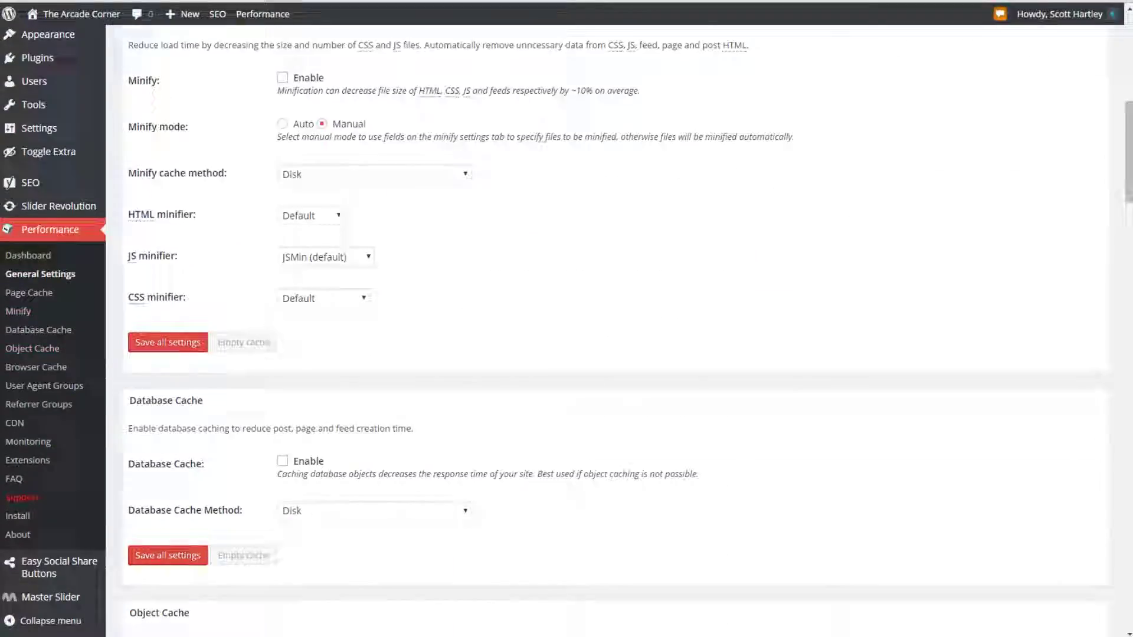
scroll(616, 330, up, 12)
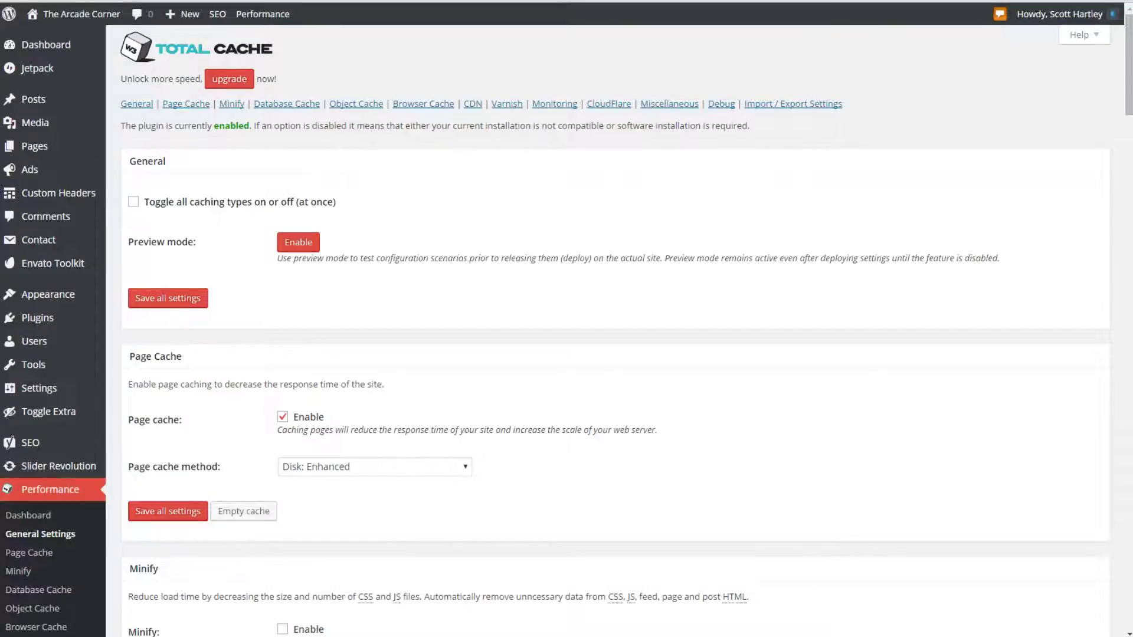
scroll(615, 331, down, 15)
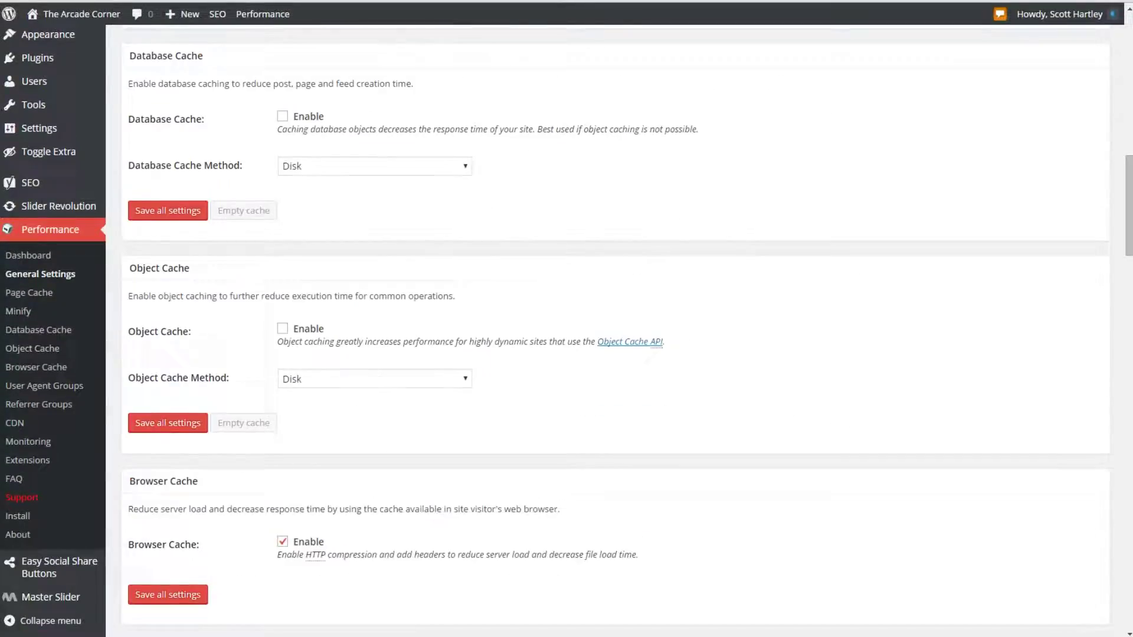
scroll(615, 330, up, 15)
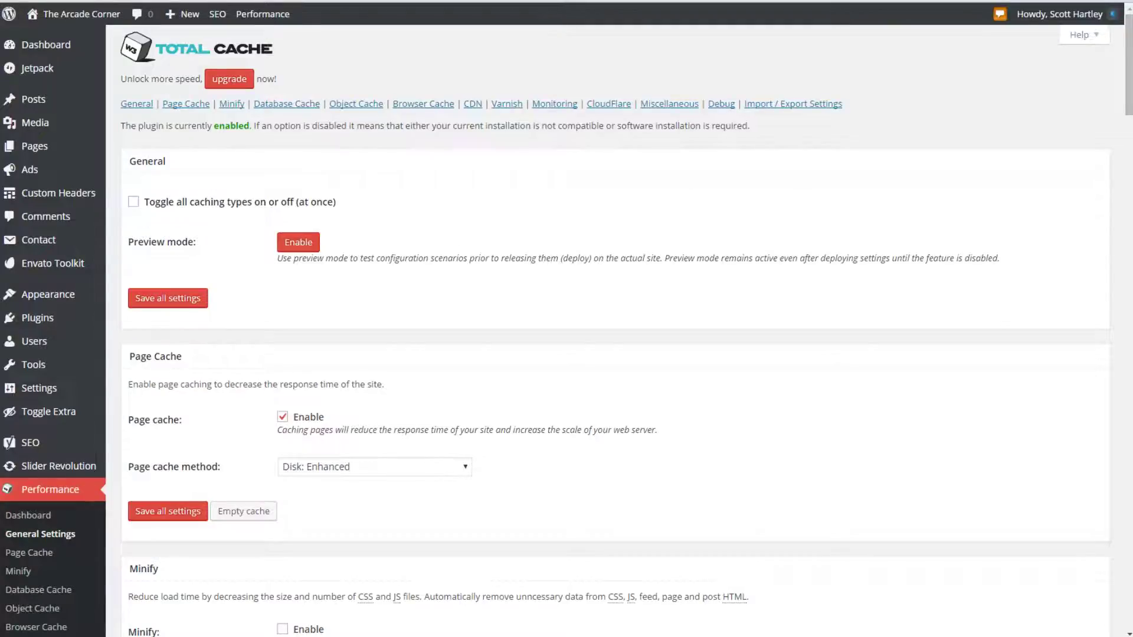
Step: Open the Page Cache settings and review the preload, purge policy and advanced options
scroll(35, 413, down, 2)
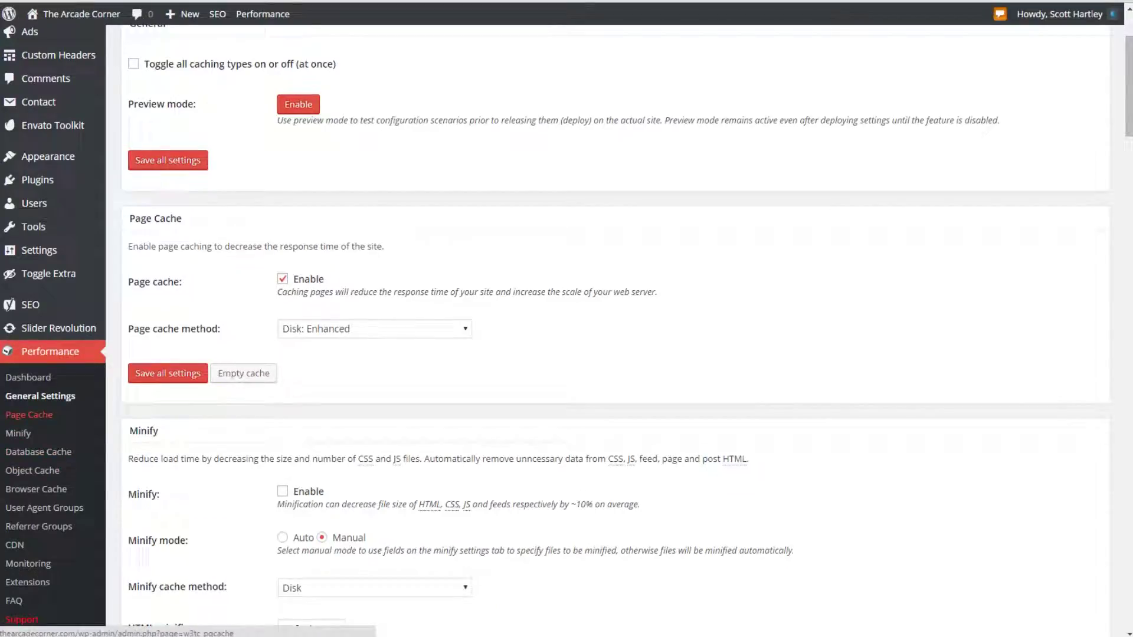
click(29, 415)
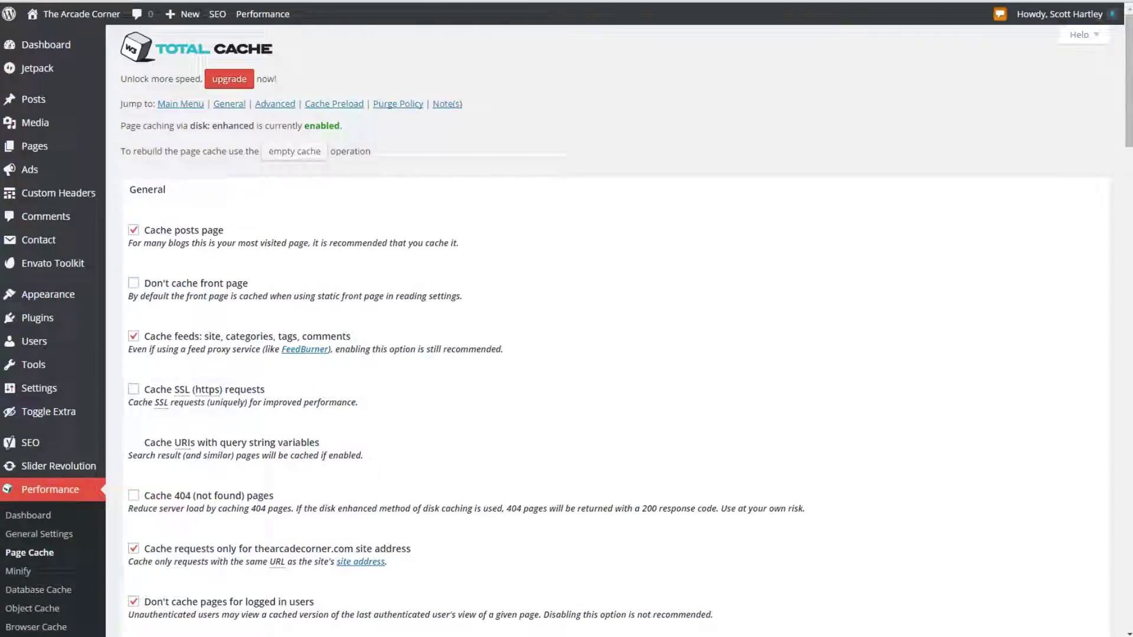
scroll(566, 330, down, 1)
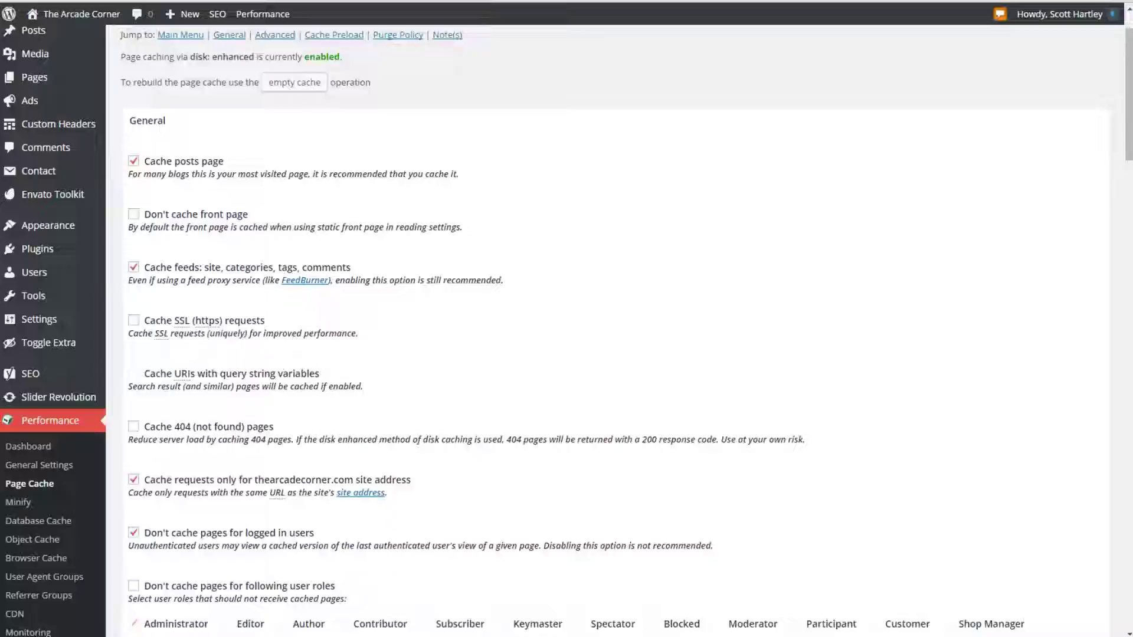
scroll(566, 330, down, 2)
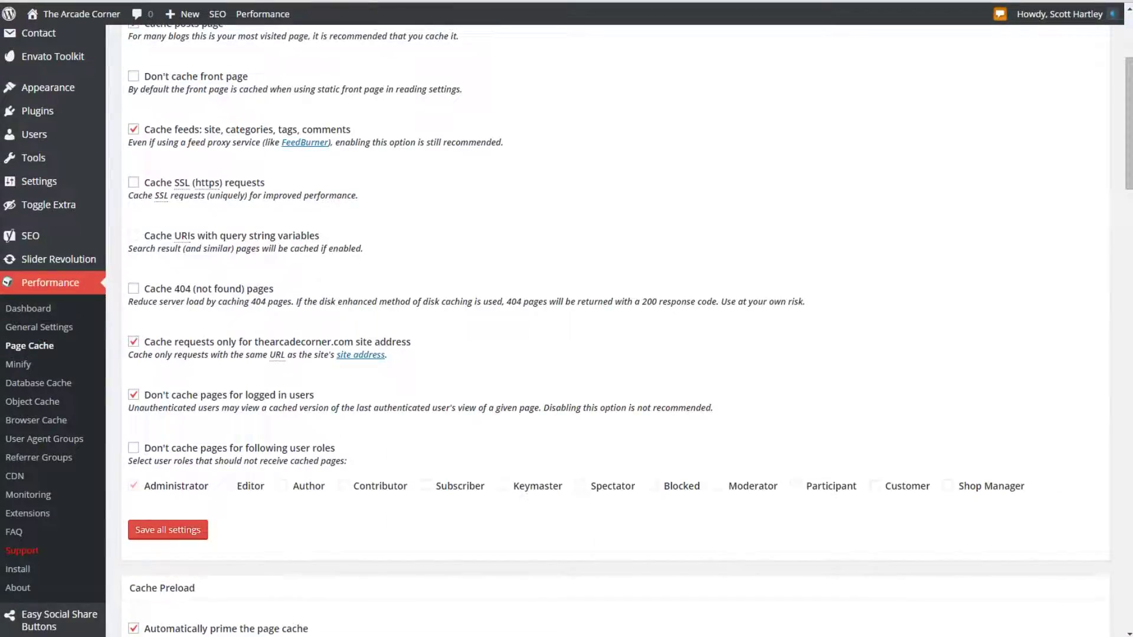
scroll(567, 331, down, 2)
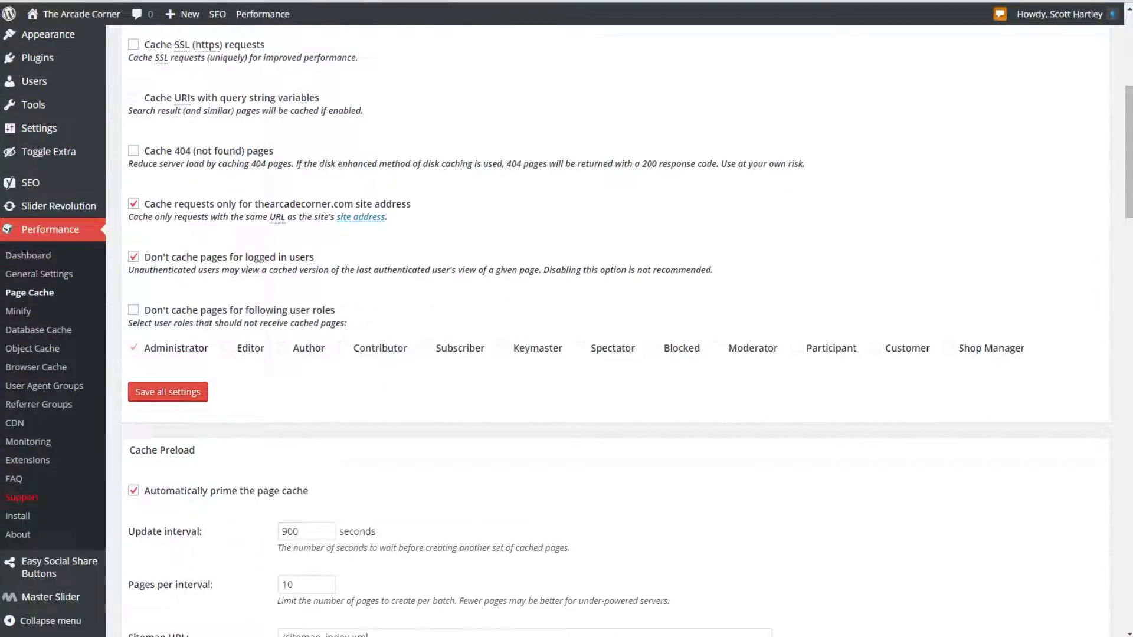
scroll(615, 331, down, 2)
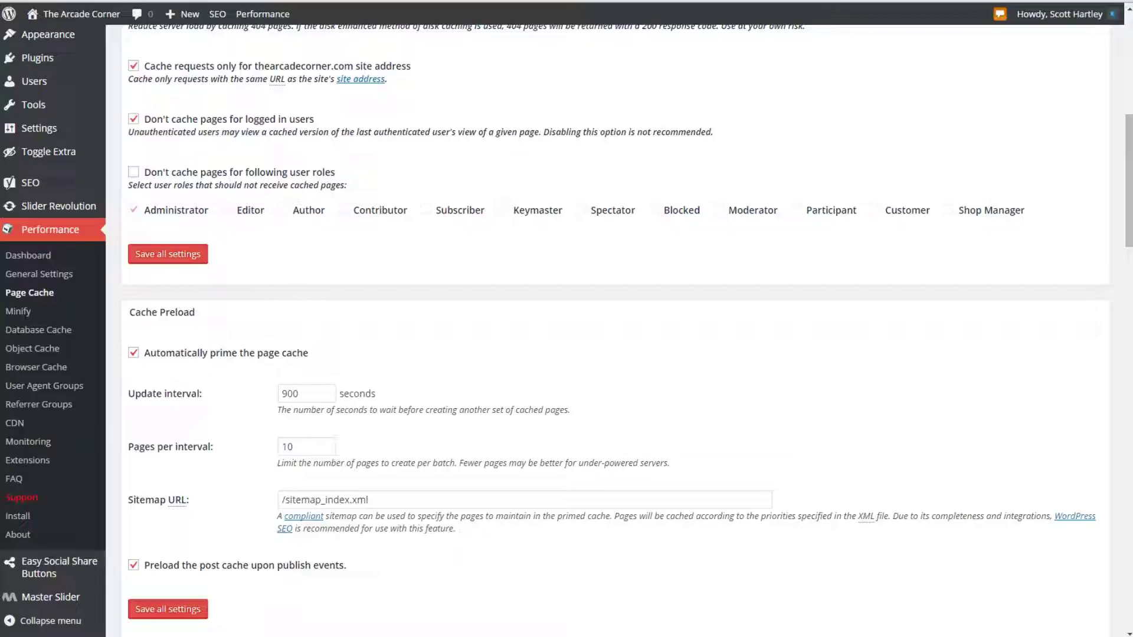
scroll(615, 330, down, 5)
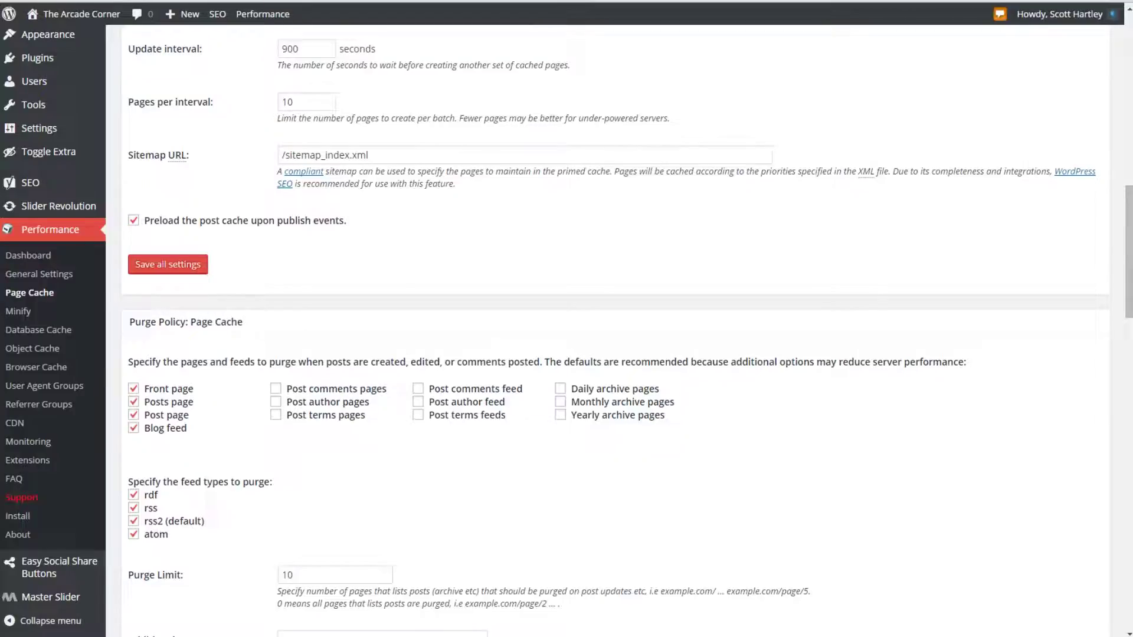
scroll(615, 330, down, 3)
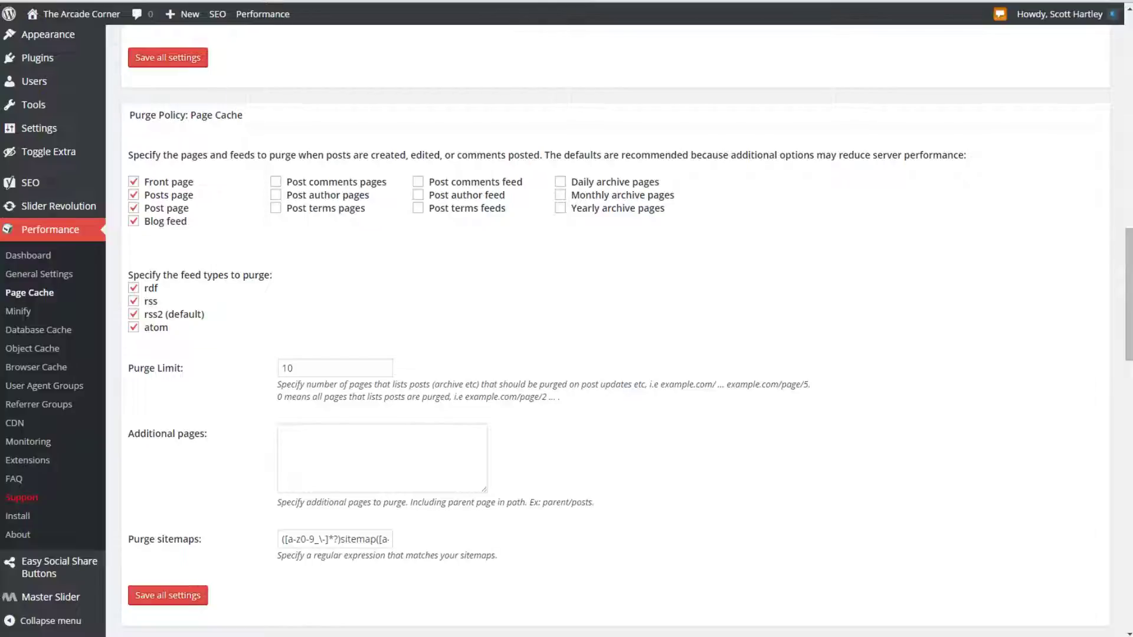
scroll(615, 330, down, 10)
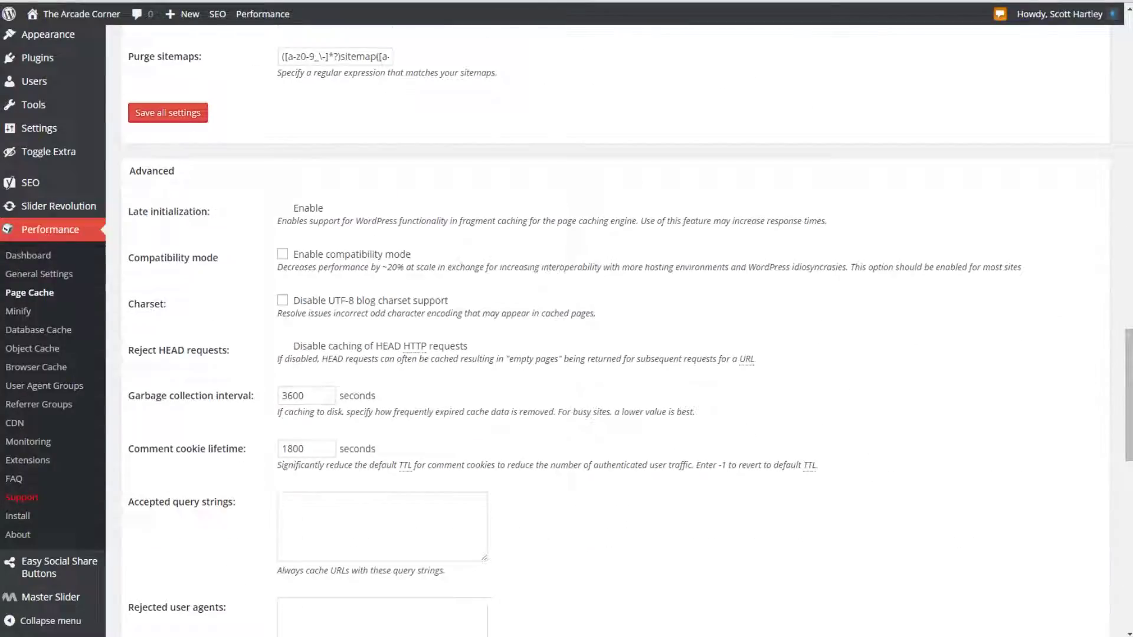
scroll(616, 330, down, 8)
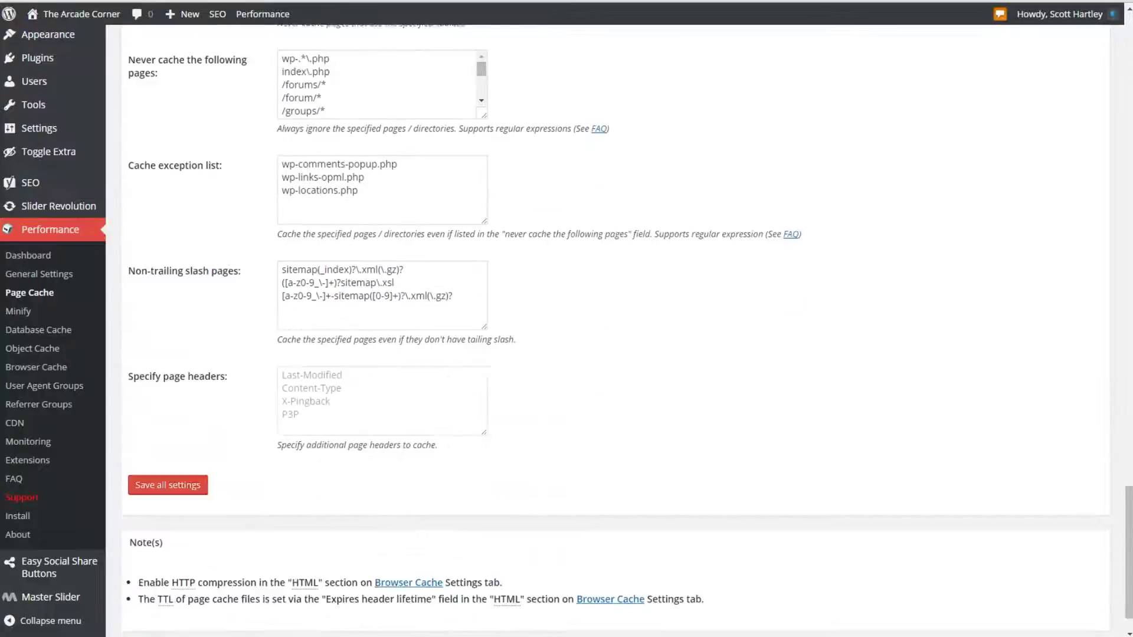
scroll(616, 330, up, 1)
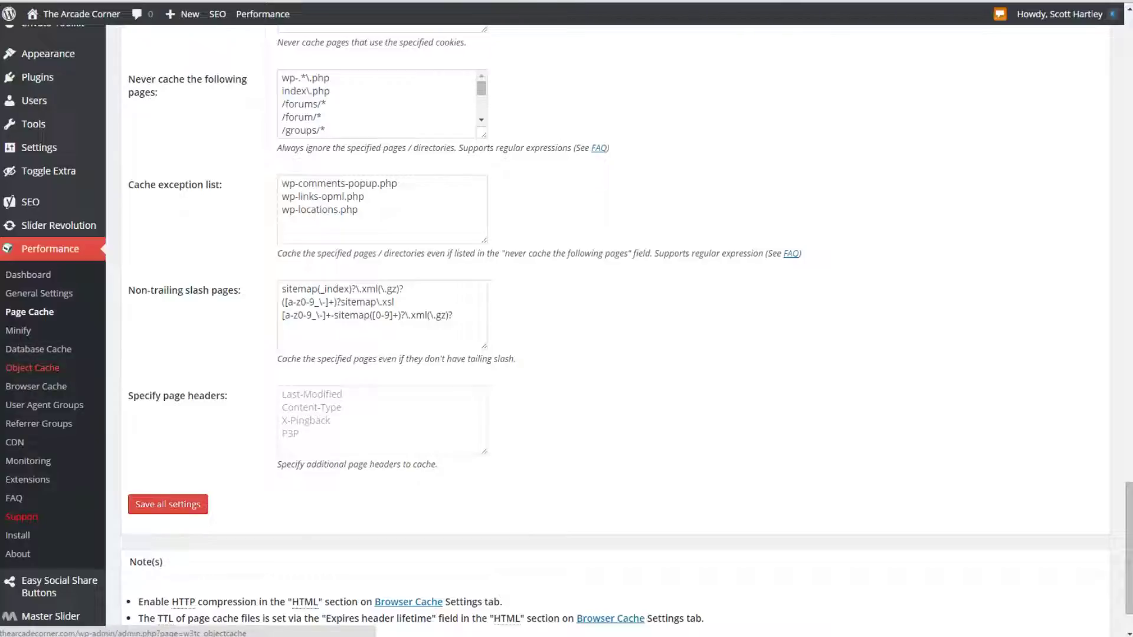
Step: Review the Browser Cache General, CSS & JS, HTML & XML and Media sections, including the 31536000-second media expiry
click(36, 386)
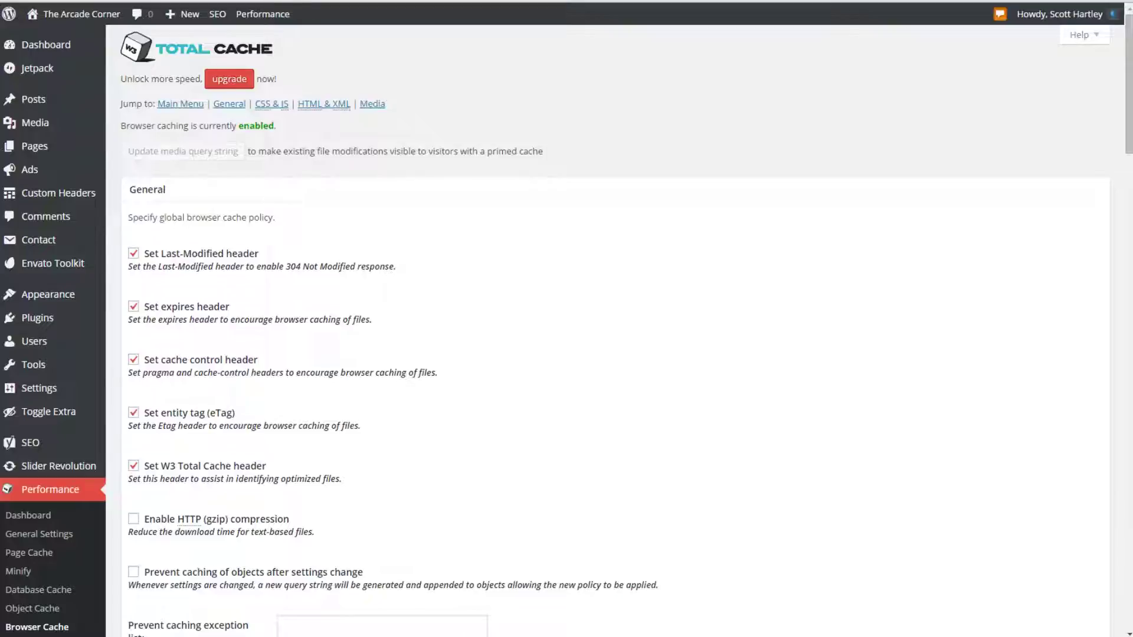
scroll(613, 330, down, 4)
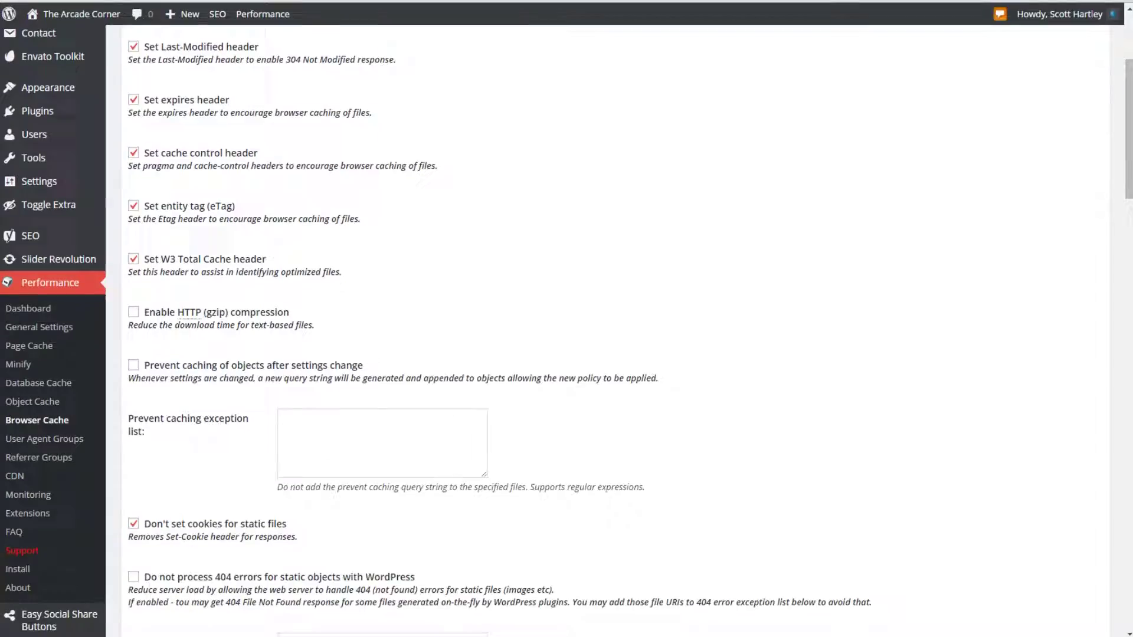
scroll(613, 330, down, 1)
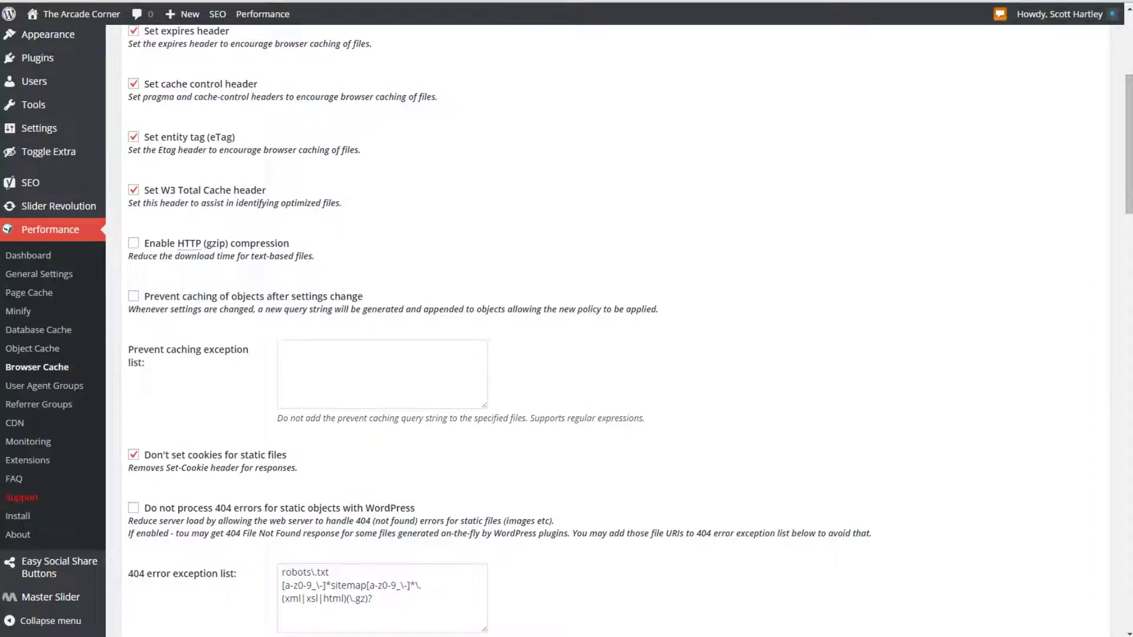
scroll(614, 330, down, 5)
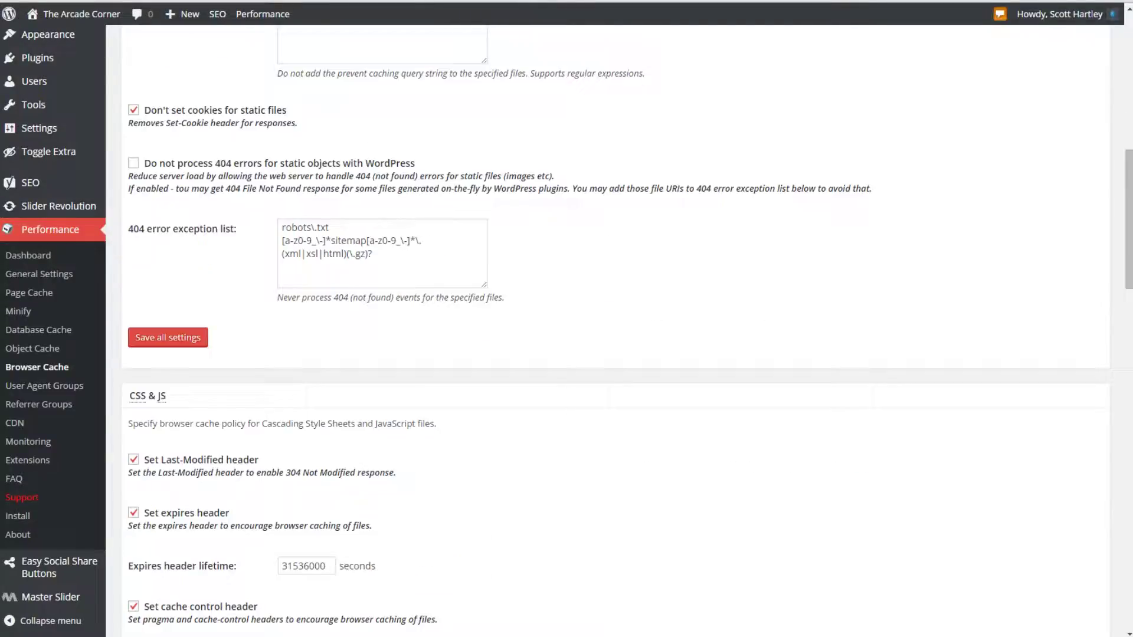
scroll(614, 331, down, 3)
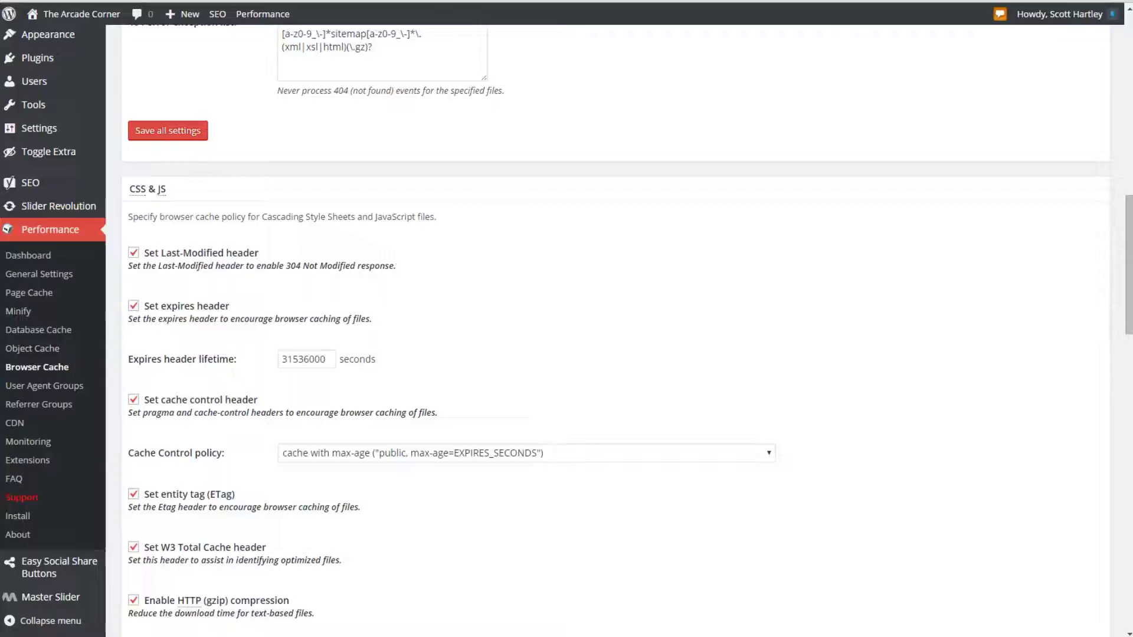
scroll(614, 330, down, 1)
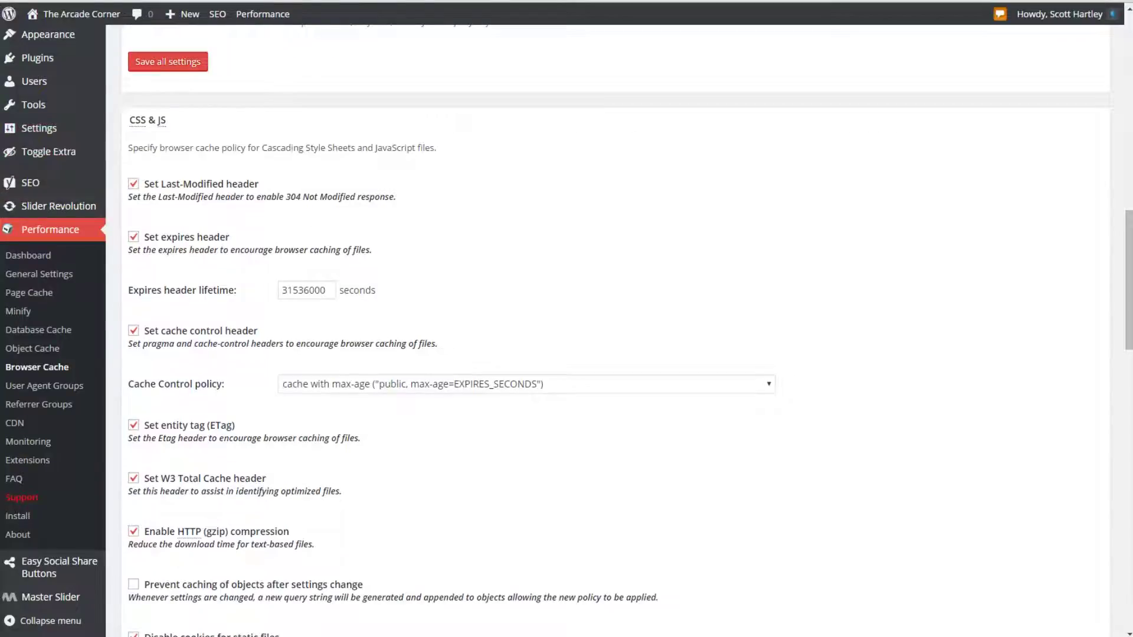
scroll(613, 331, down, 2)
scroll(613, 331, up, 2)
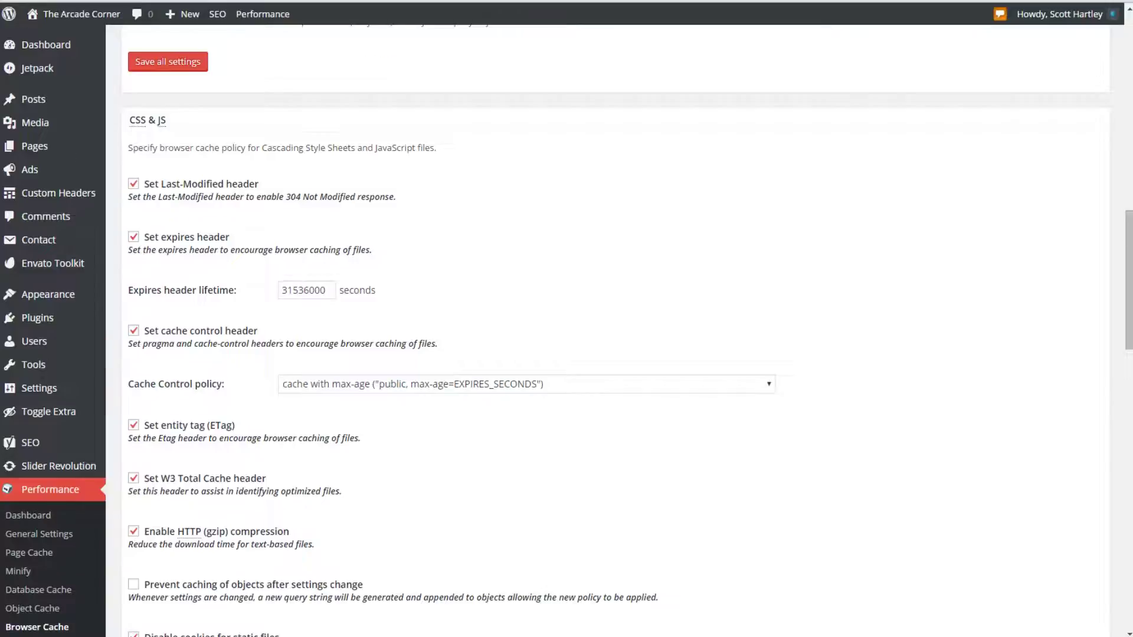
scroll(614, 331, down, 8)
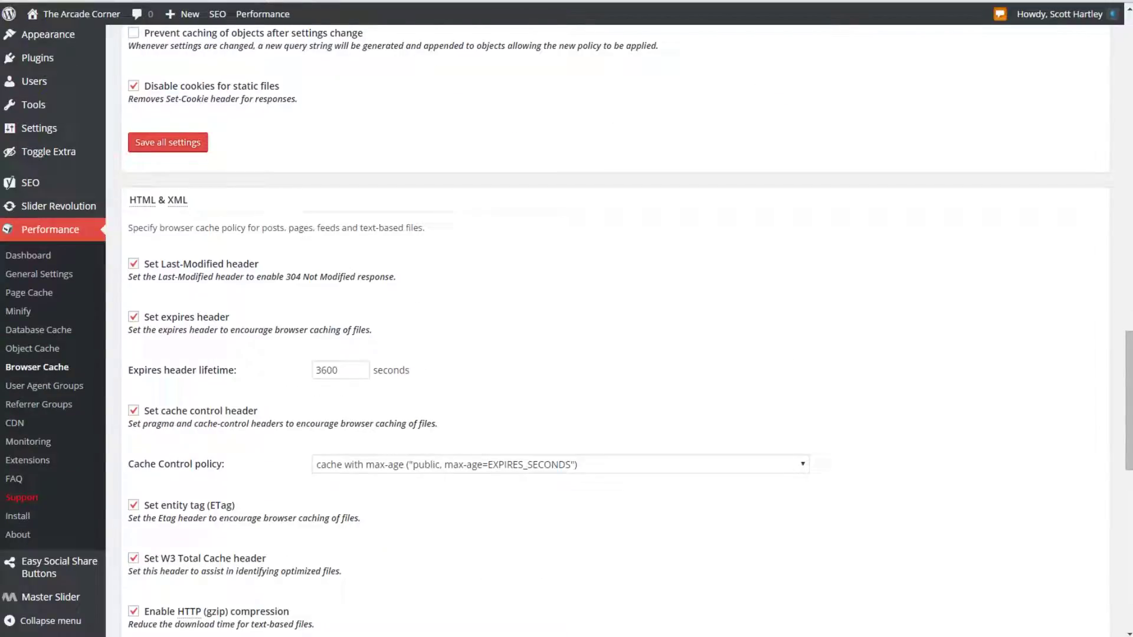
scroll(614, 331, down, 2)
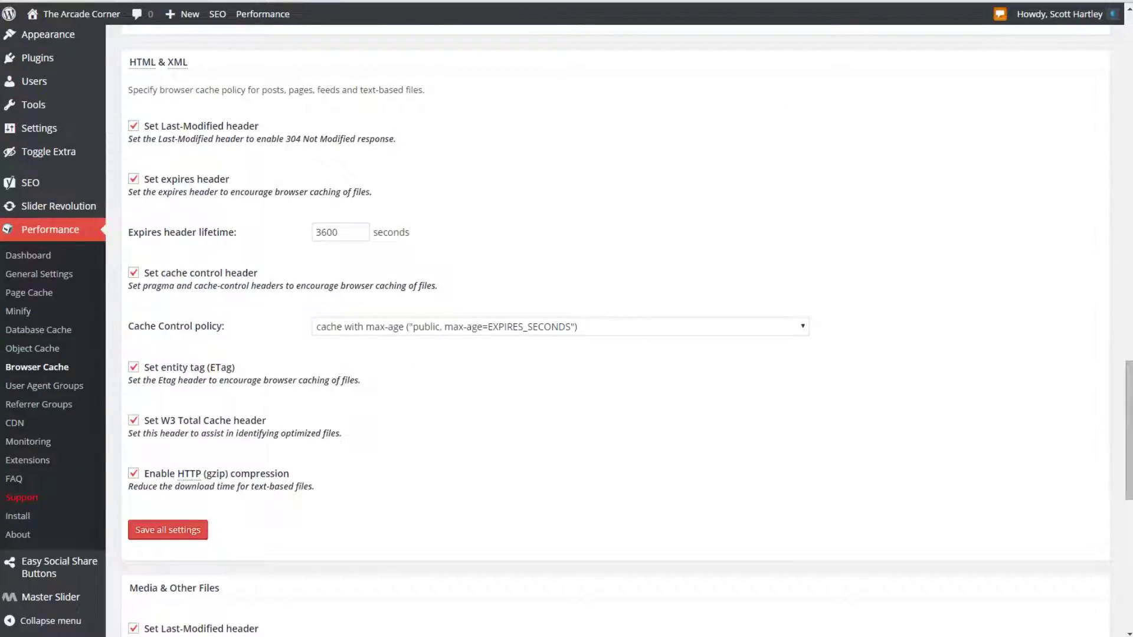
scroll(613, 330, down, 8)
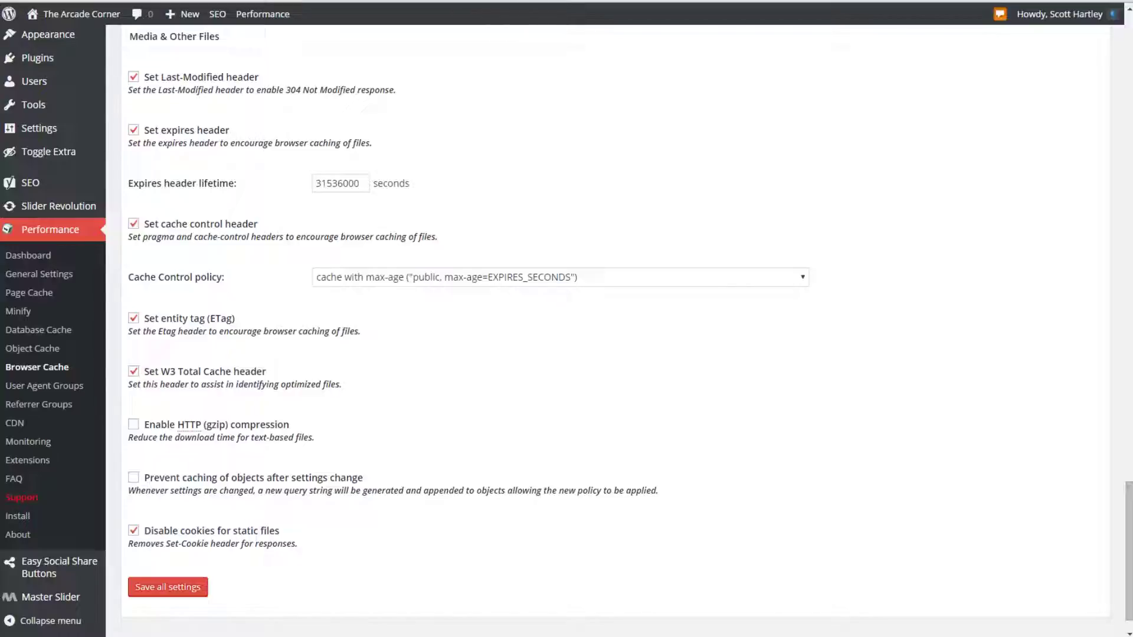
scroll(590, 331, down, 1)
scroll(590, 330, up, 3)
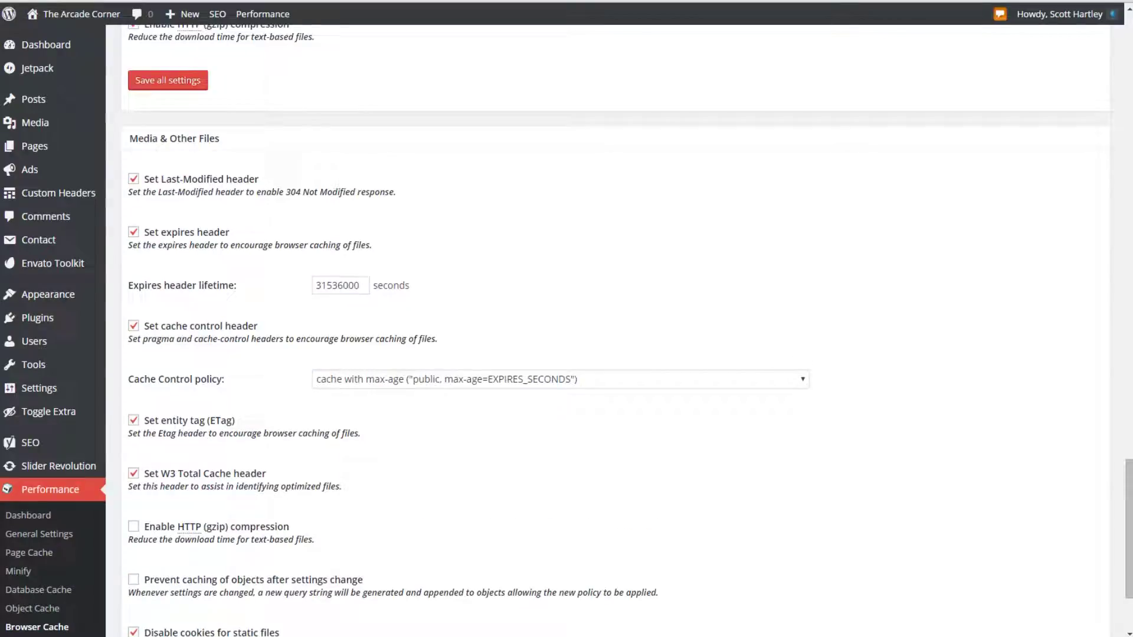
mouse_move(39, 388)
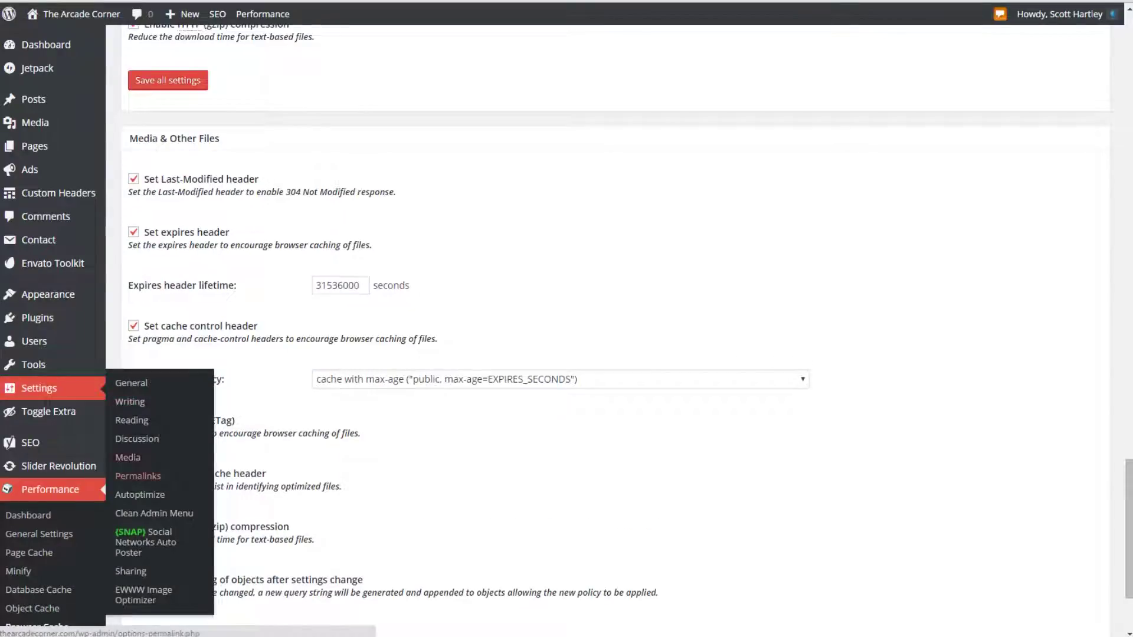
click(140, 495)
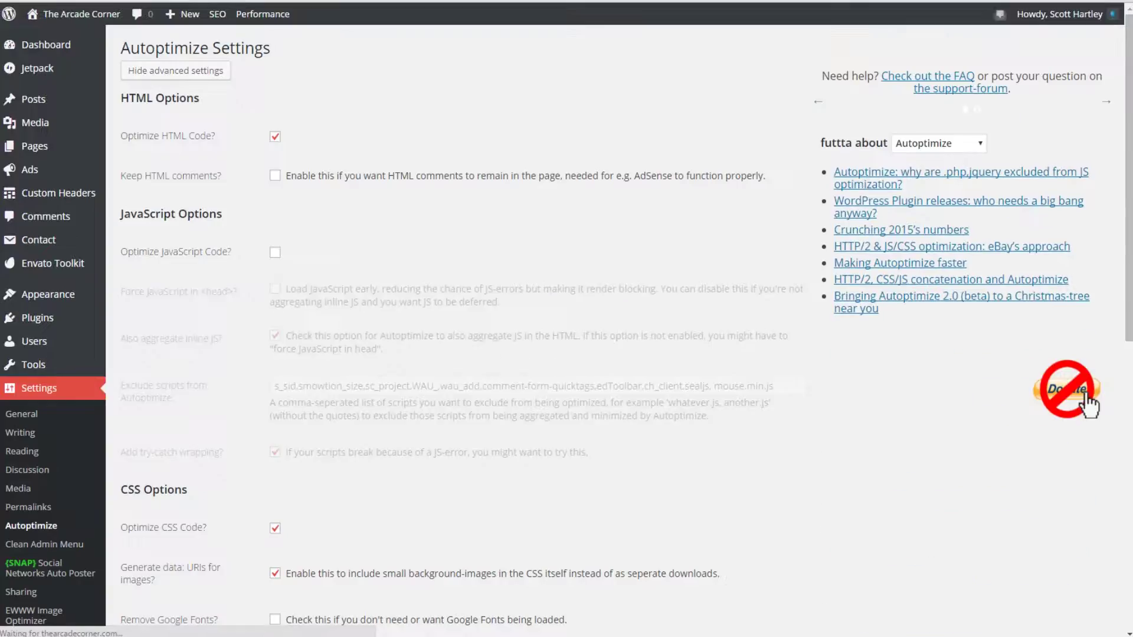
scroll(1087, 198, down, 3)
scroll(1088, 197, down, 5)
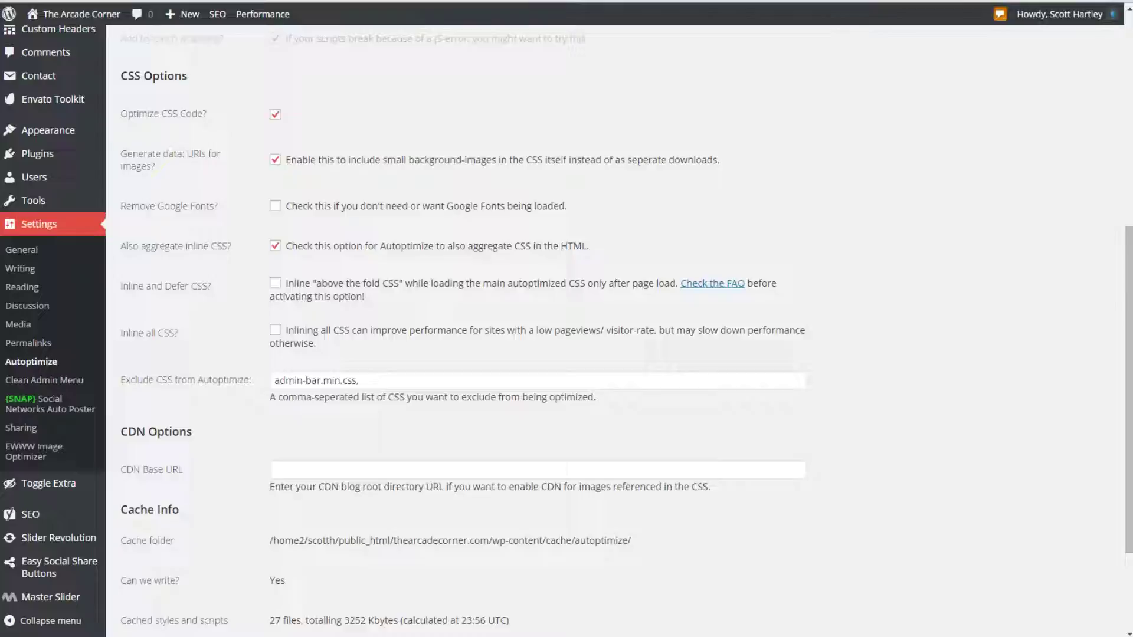
scroll(1088, 403, up, 8)
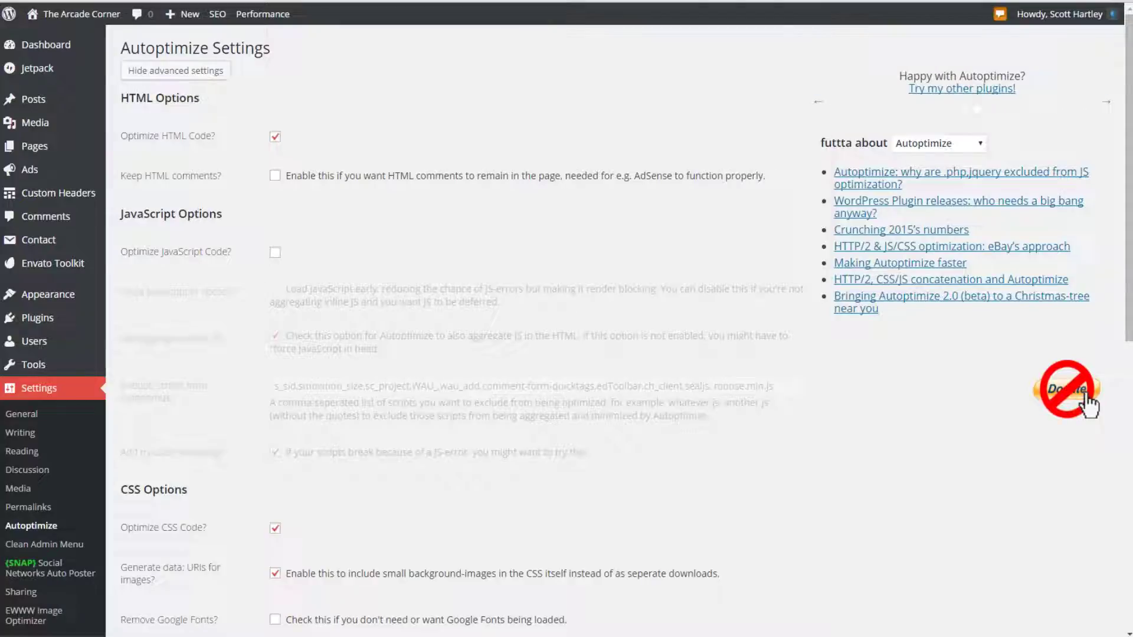
scroll(1089, 406, down, 9)
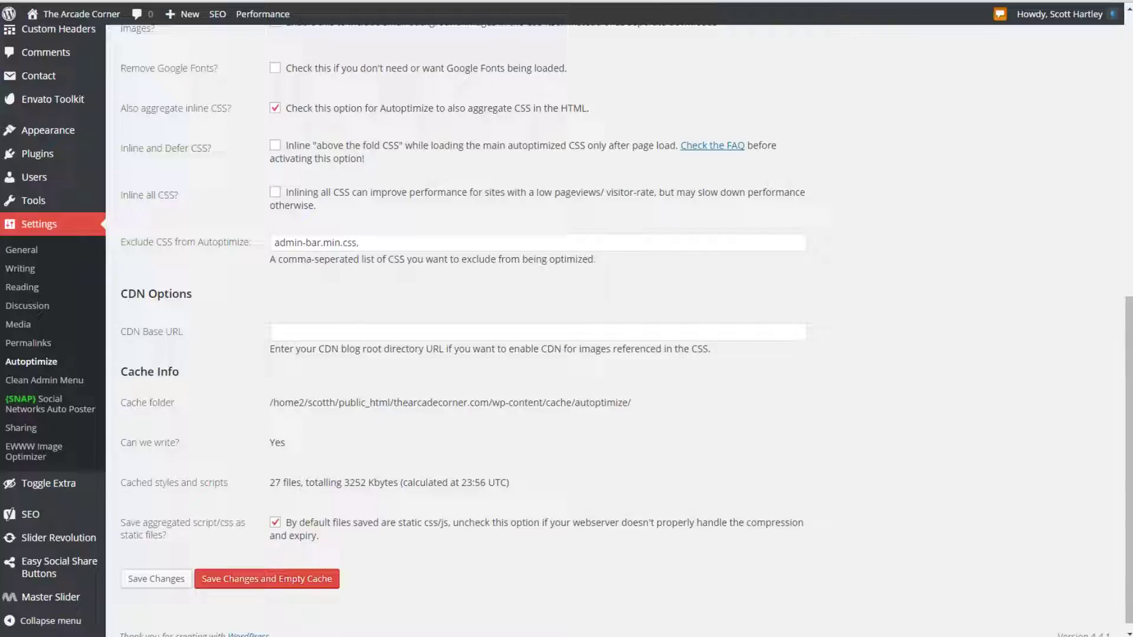
scroll(1088, 177, up, 5)
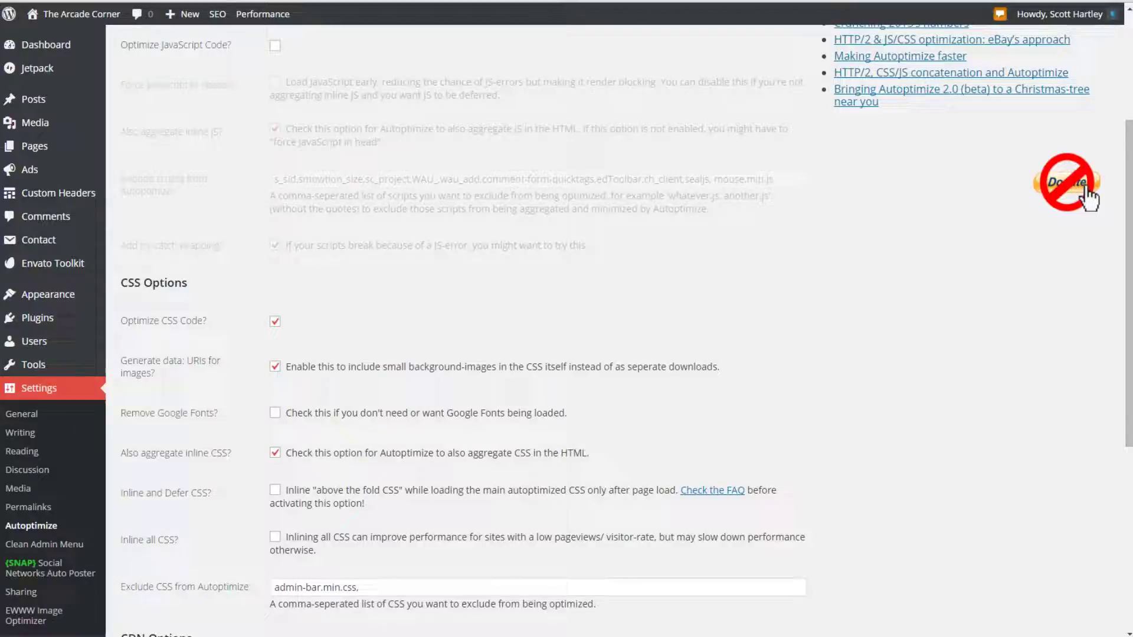
scroll(1088, 199, up, 3)
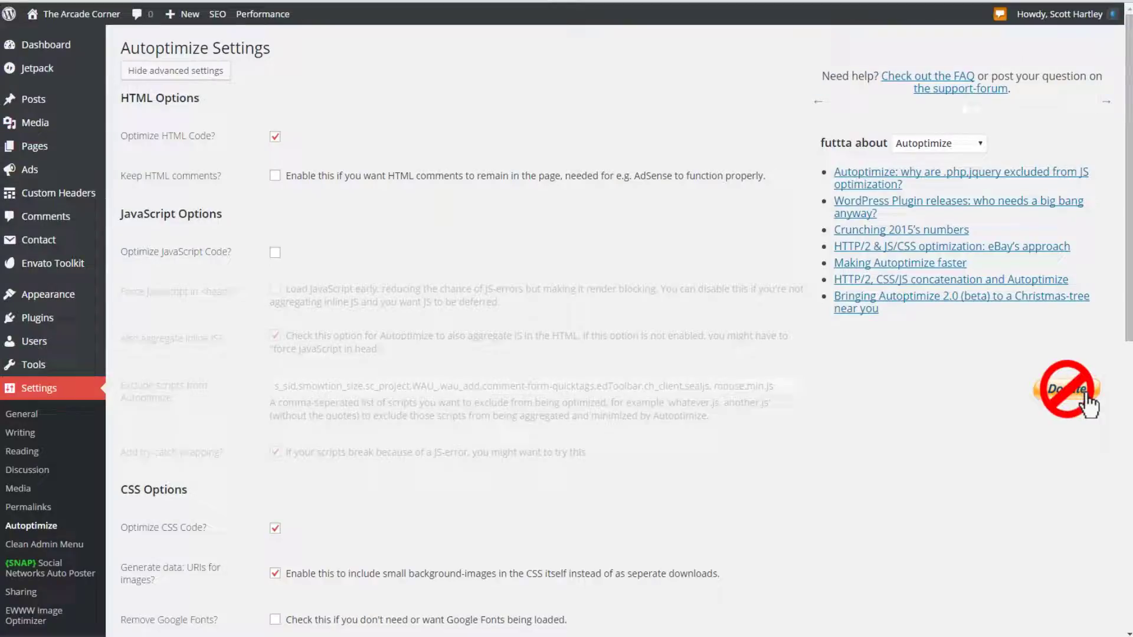
scroll(613, 331, down, 5)
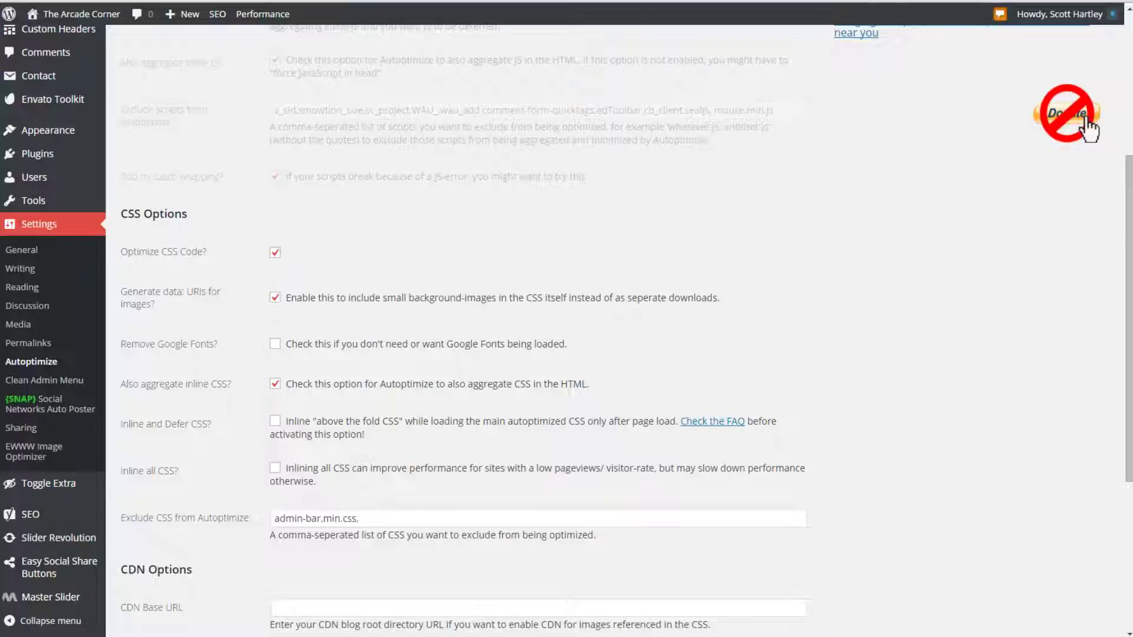
scroll(508, 354, down, 1)
Step: Leave Autoptimize's Exclude CSS setting and go to the EWWW Image Optimizer settings page
key(Tab)
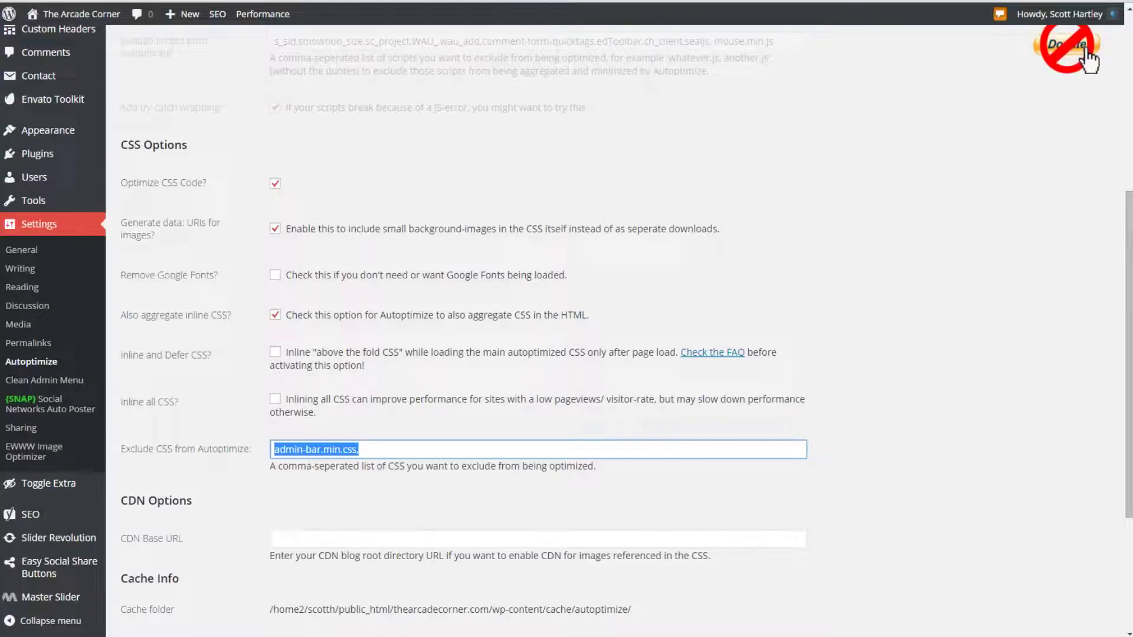
scroll(1088, 59, down, 4)
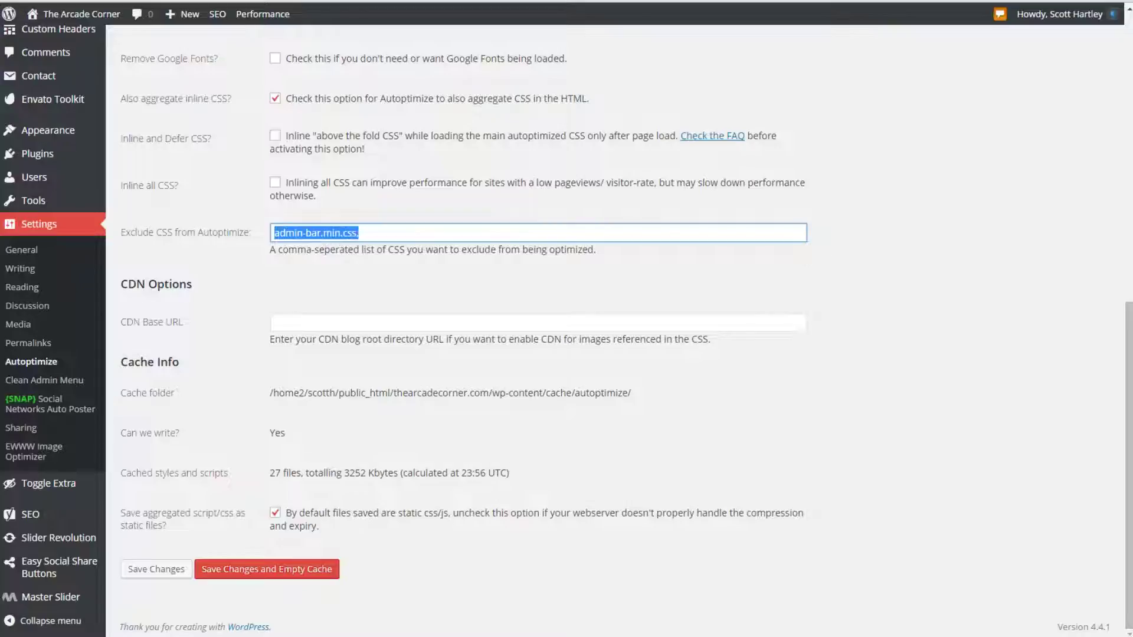
click(33, 448)
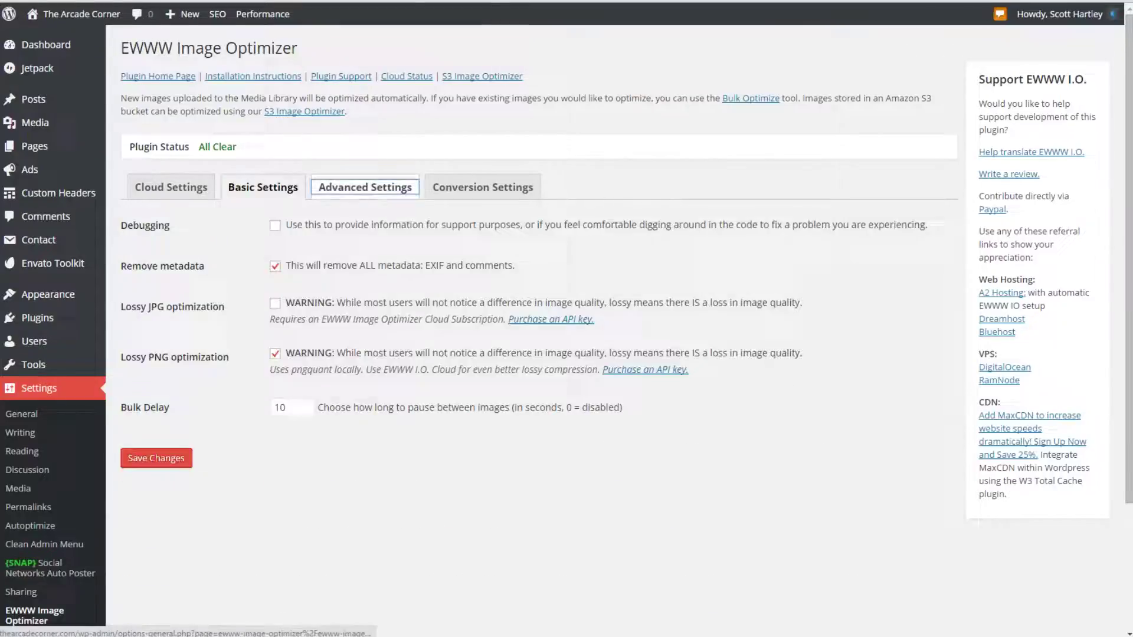
Step: On EWWW's Advanced Settings, keep the optipng and pngout optimization levels at Level 2
click(366, 187)
click(316, 226)
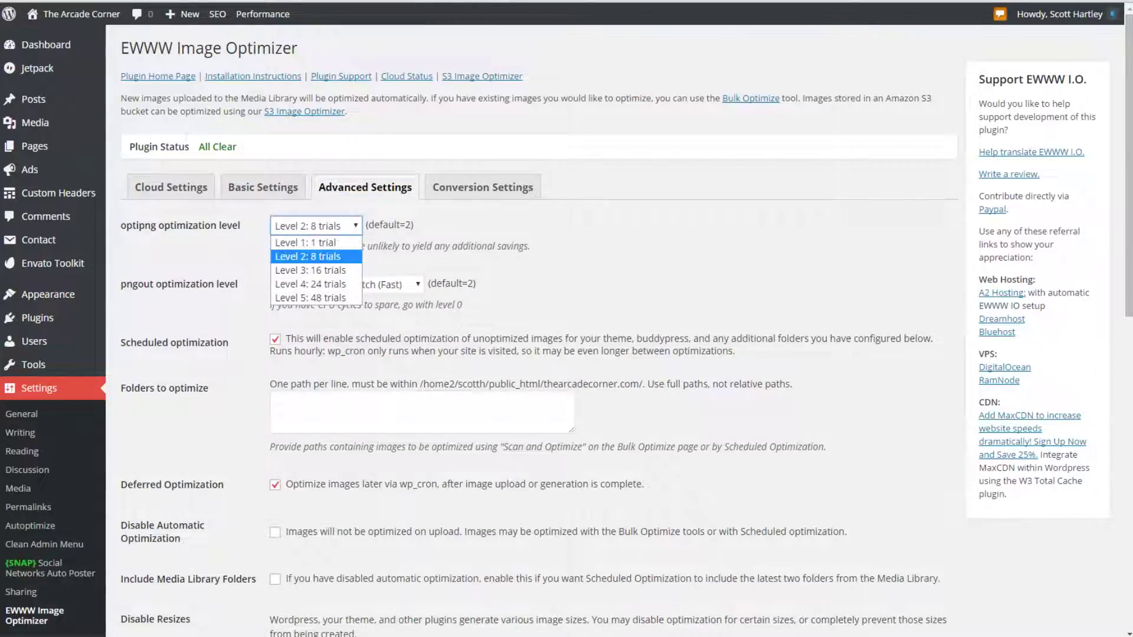
click(304, 248)
click(347, 284)
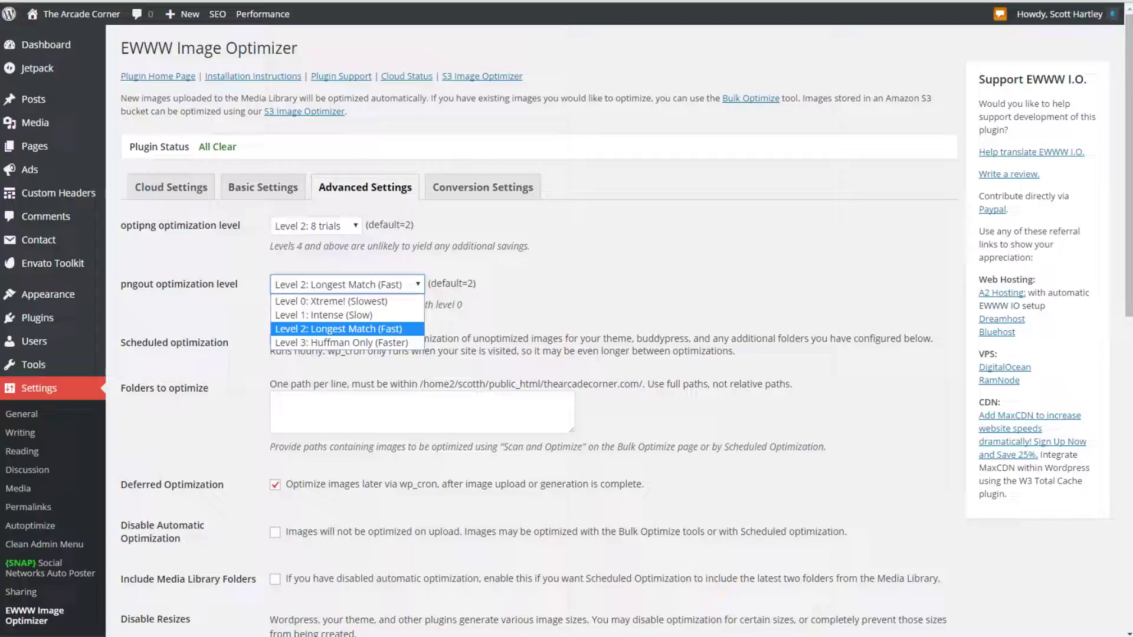
scroll(538, 354, down, 2)
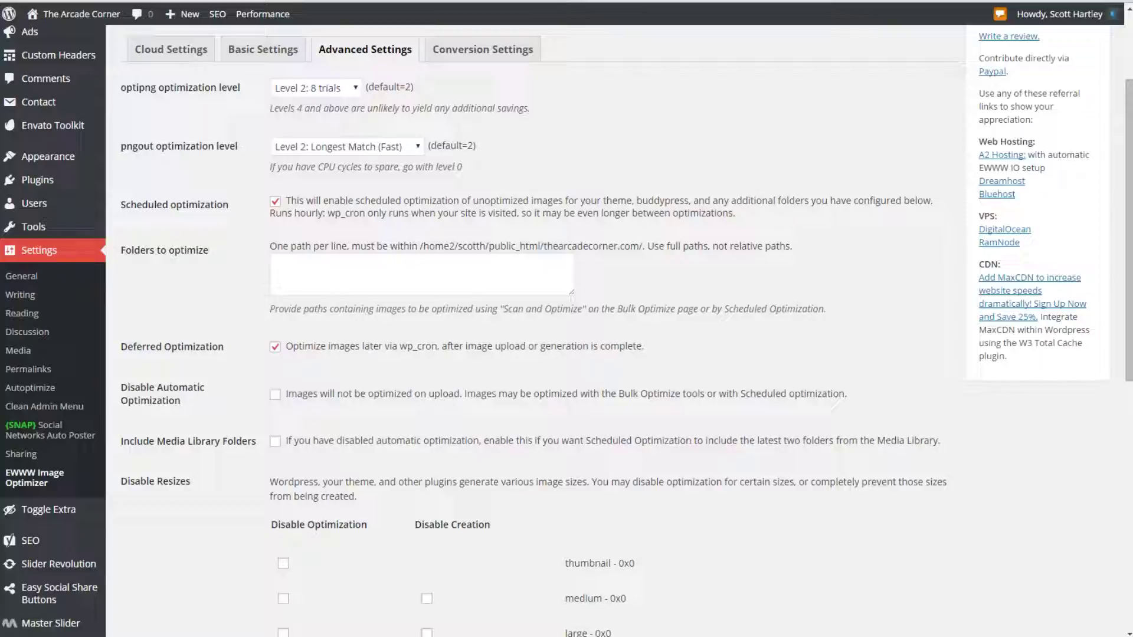
scroll(566, 330, down, 7)
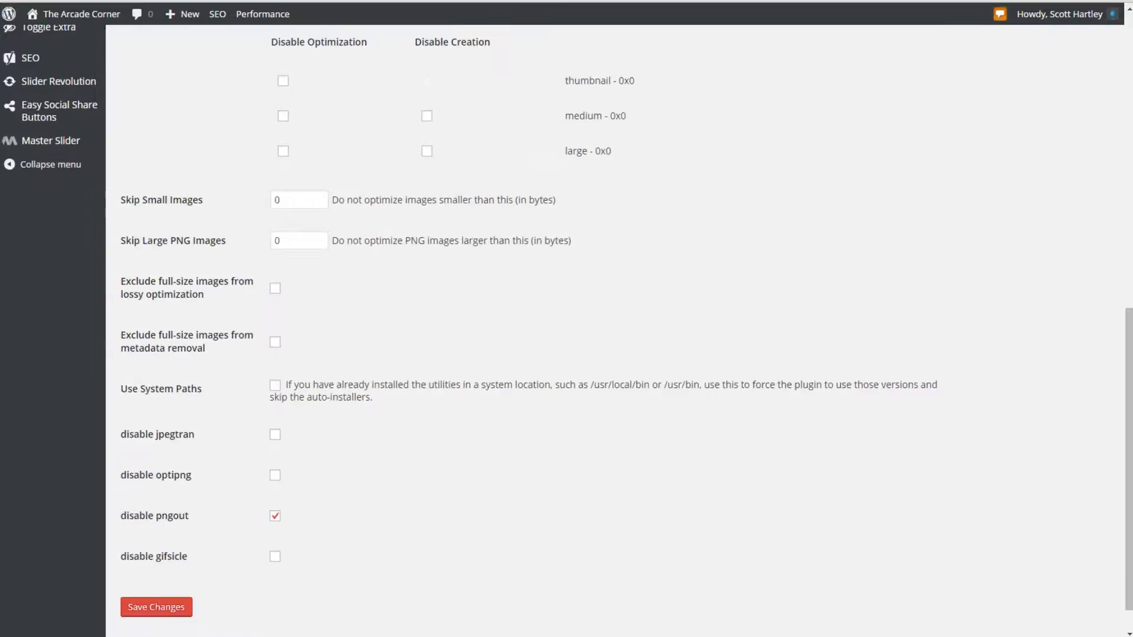
key(Home)
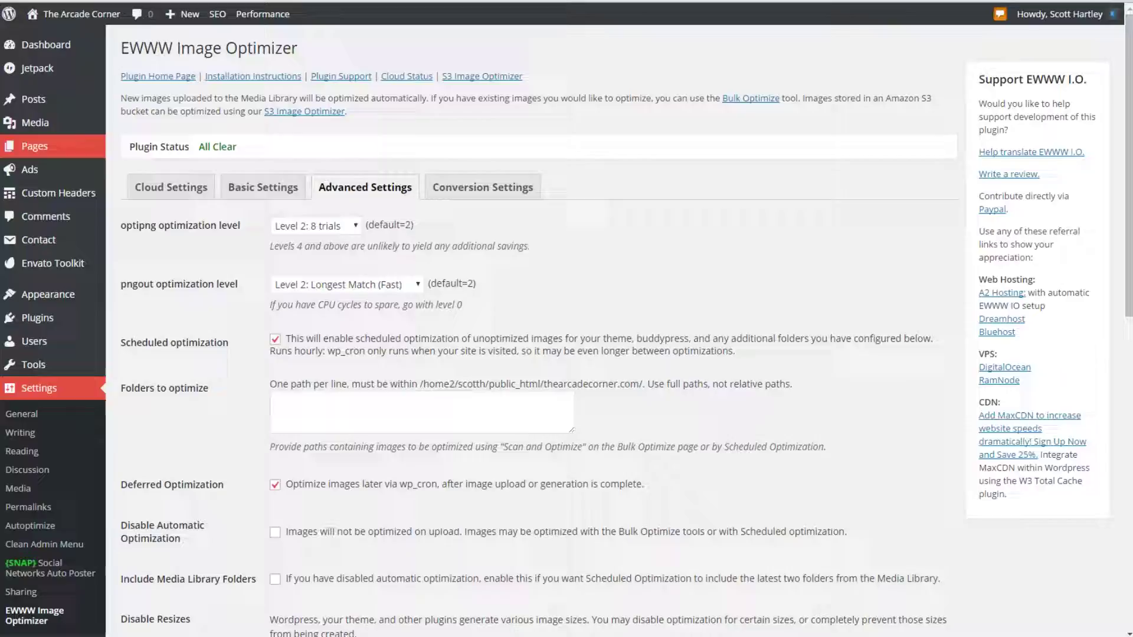
Step: Load the Media > Bulk Optimize page and look through it
mouse_move(36, 122)
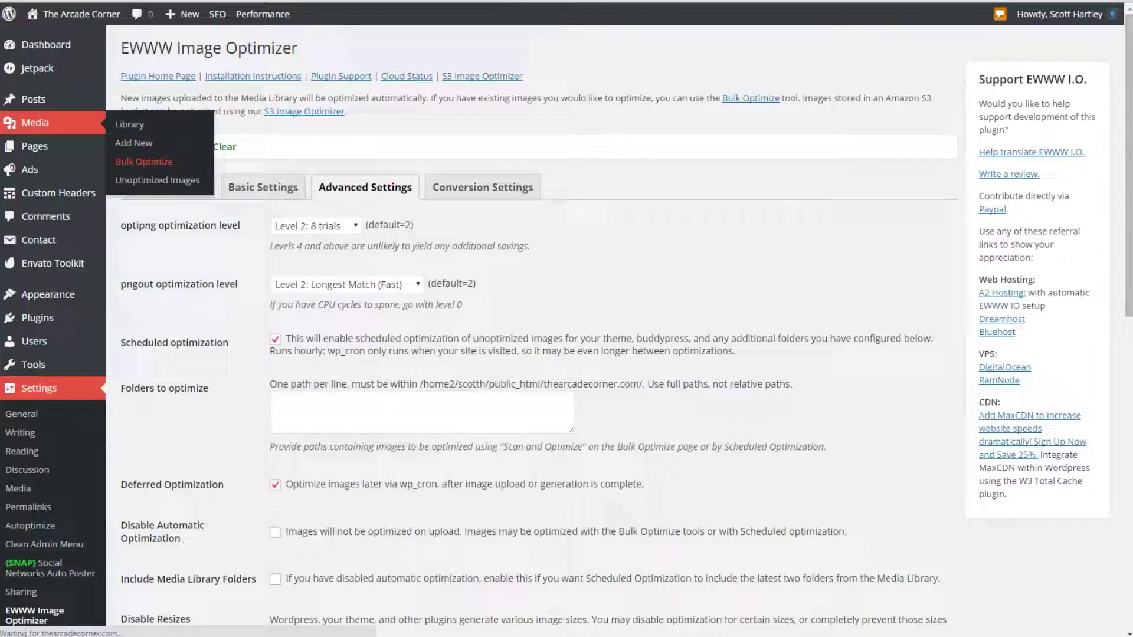
click(143, 161)
scroll(53, 177, down, 2)
scroll(23, 275, down, 2)
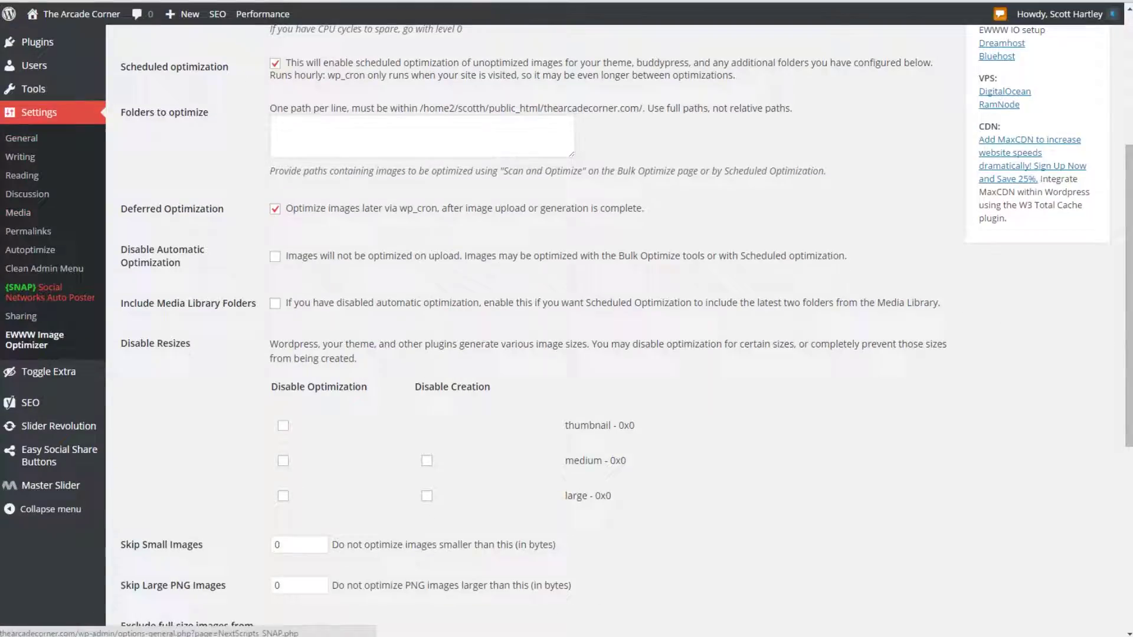
mouse_move(54, 456)
mouse_move(53, 426)
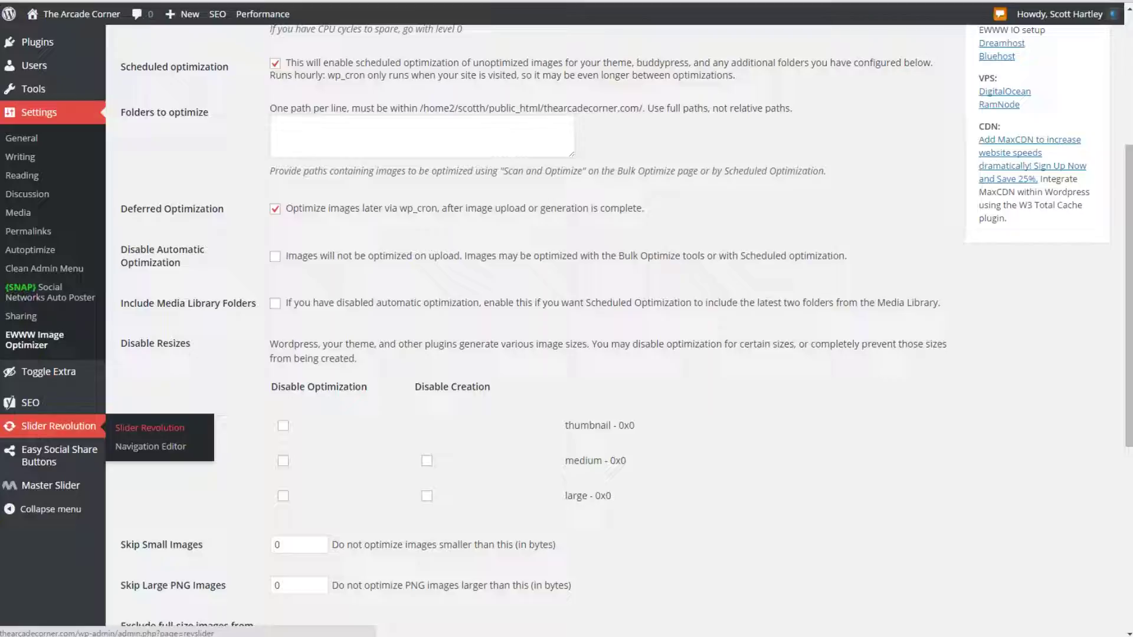
Step: Open the Slider Revolution page and its General Settings dialog
click(53, 426)
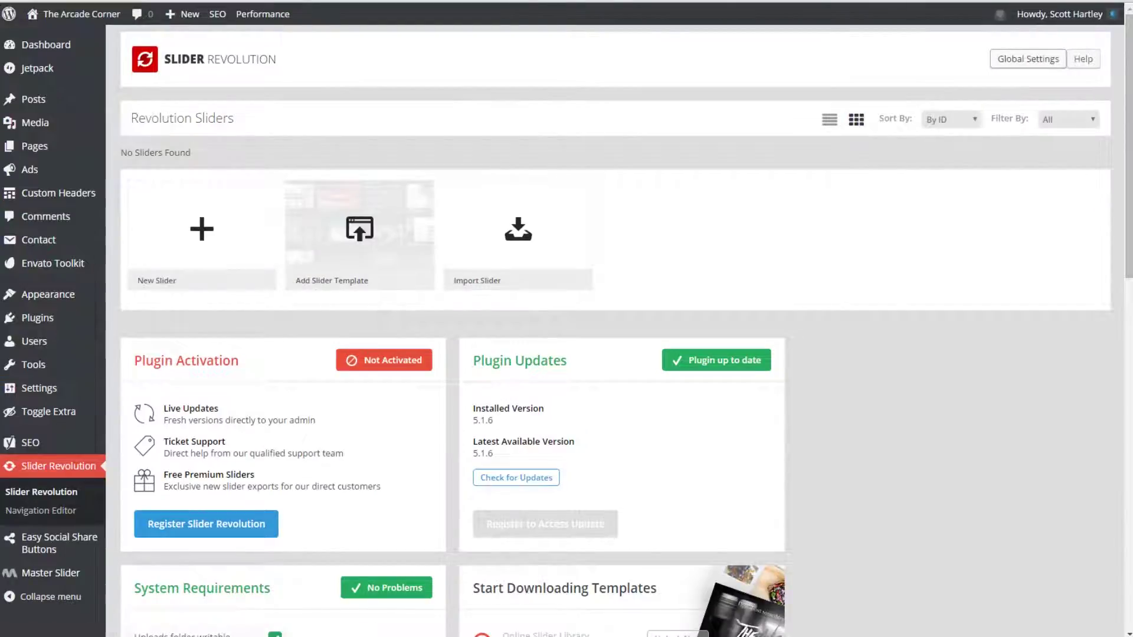
click(1028, 59)
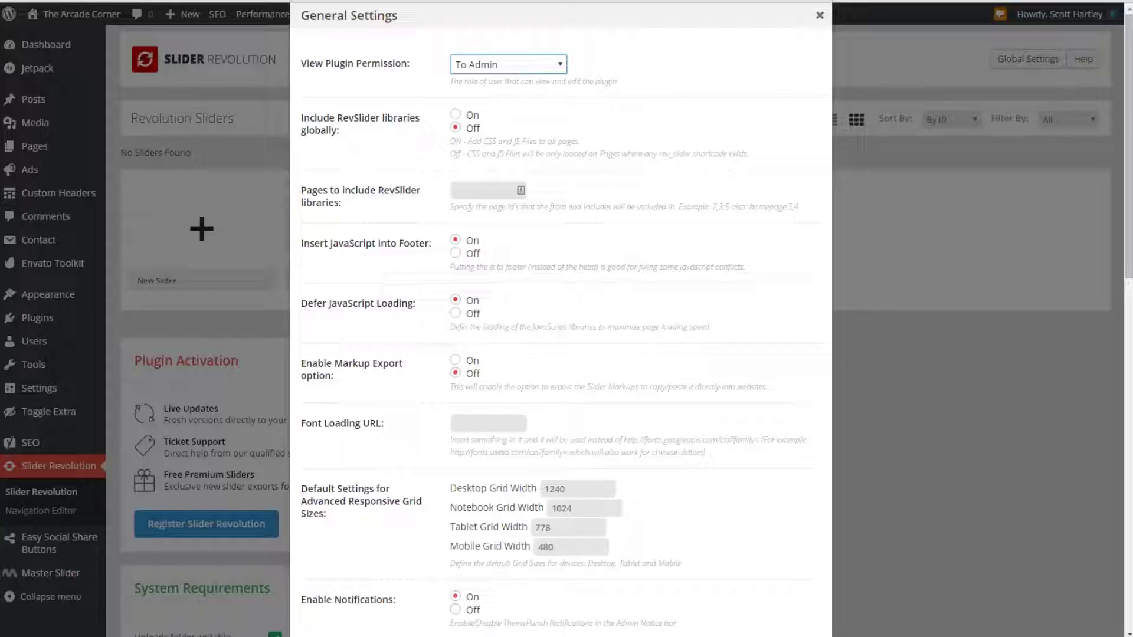
Step: Check that the General Settings dialog puts JavaScript in the footer and defers its loading
scroll(560, 319, down, 1)
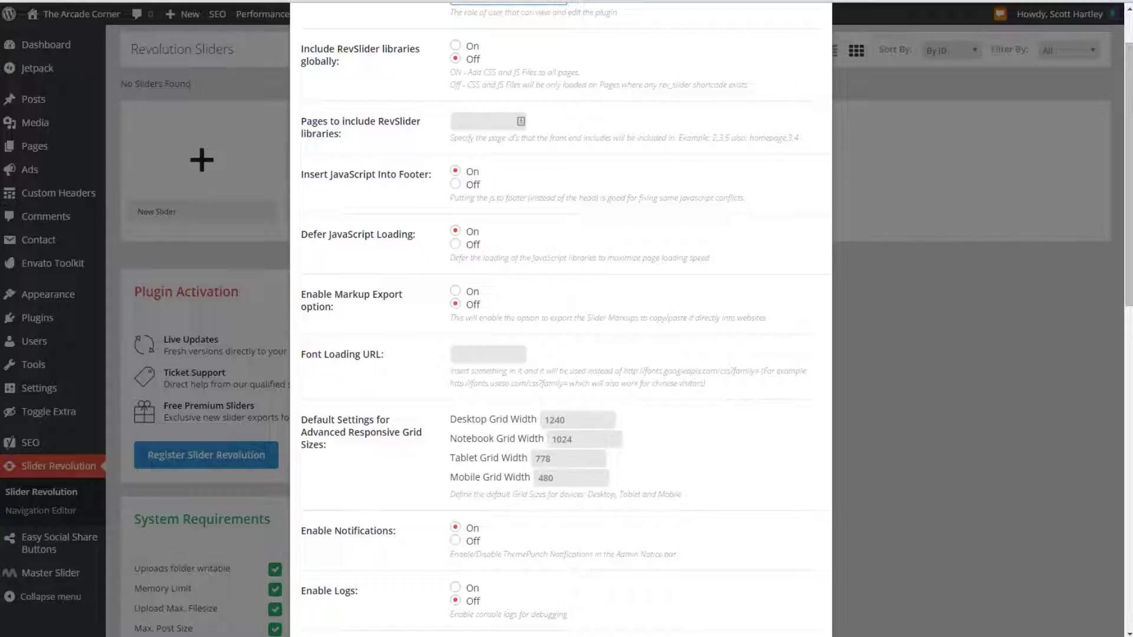
scroll(560, 318, down, 2)
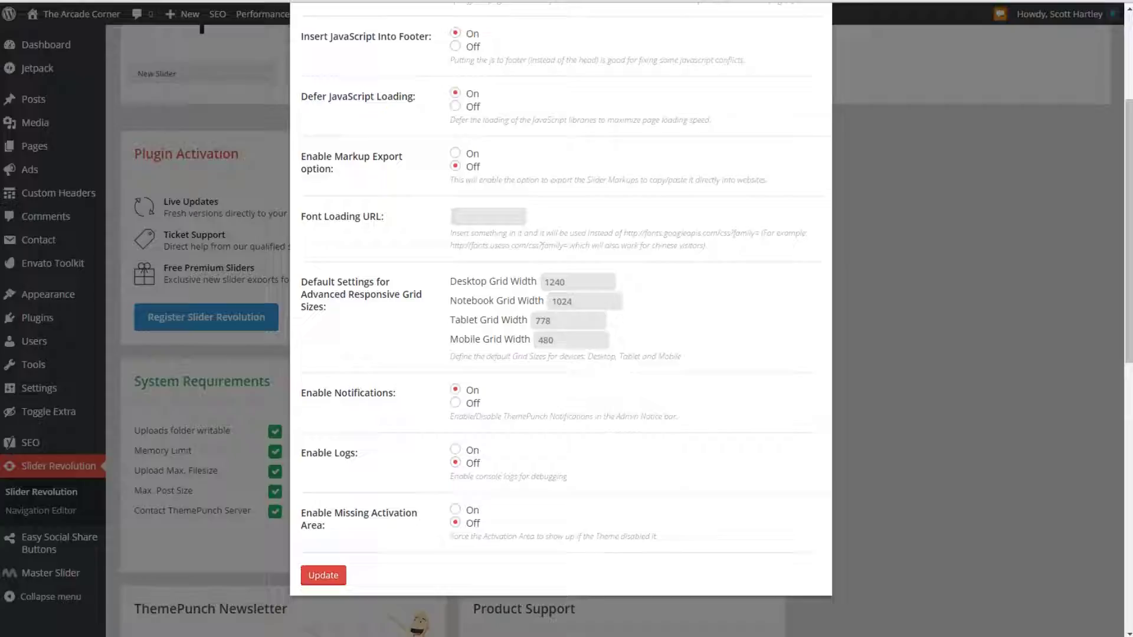
scroll(561, 319, up, 4)
Step: Close the Slider Revolution dialog and go to Easy Social Share Buttons' Advanced Settings
key(Escape)
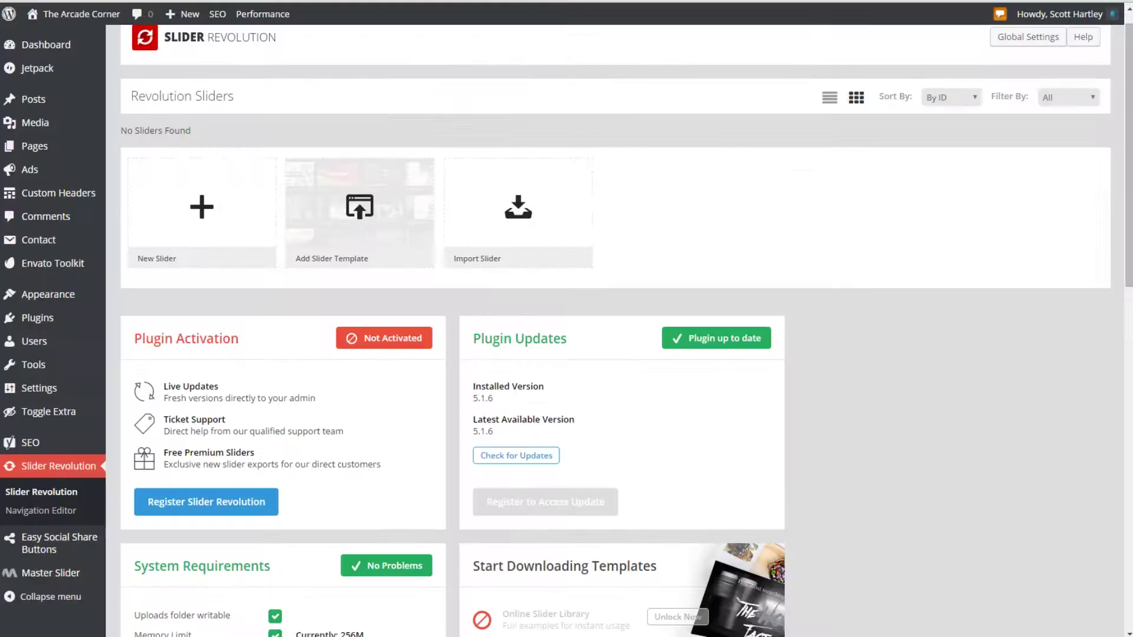
mouse_move(59, 543)
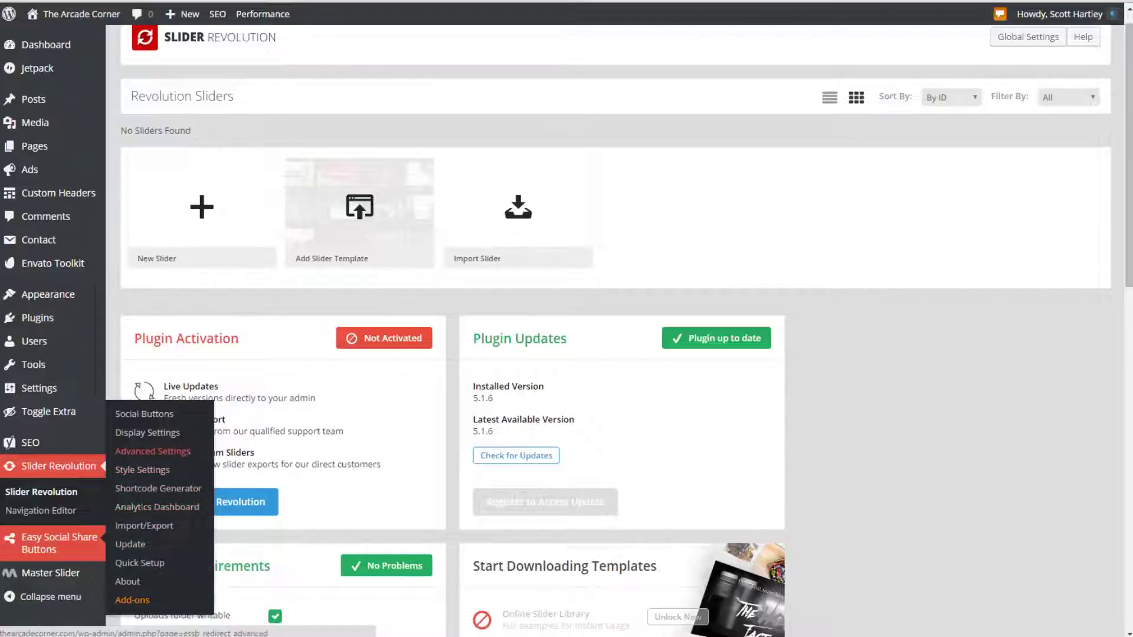
click(152, 452)
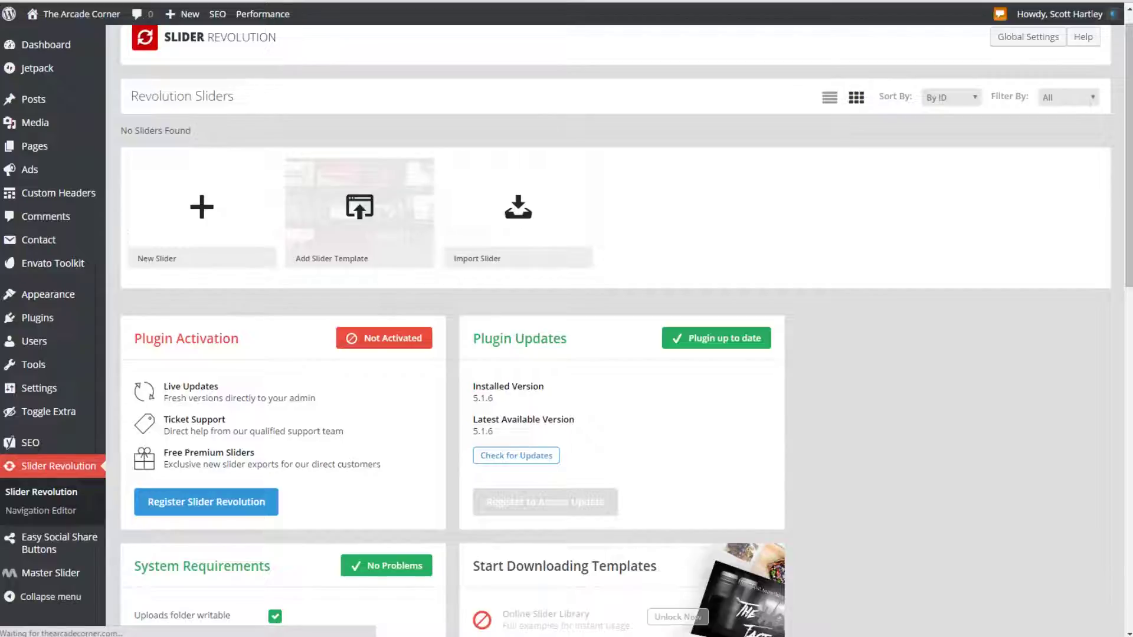
scroll(615, 330, down, 3)
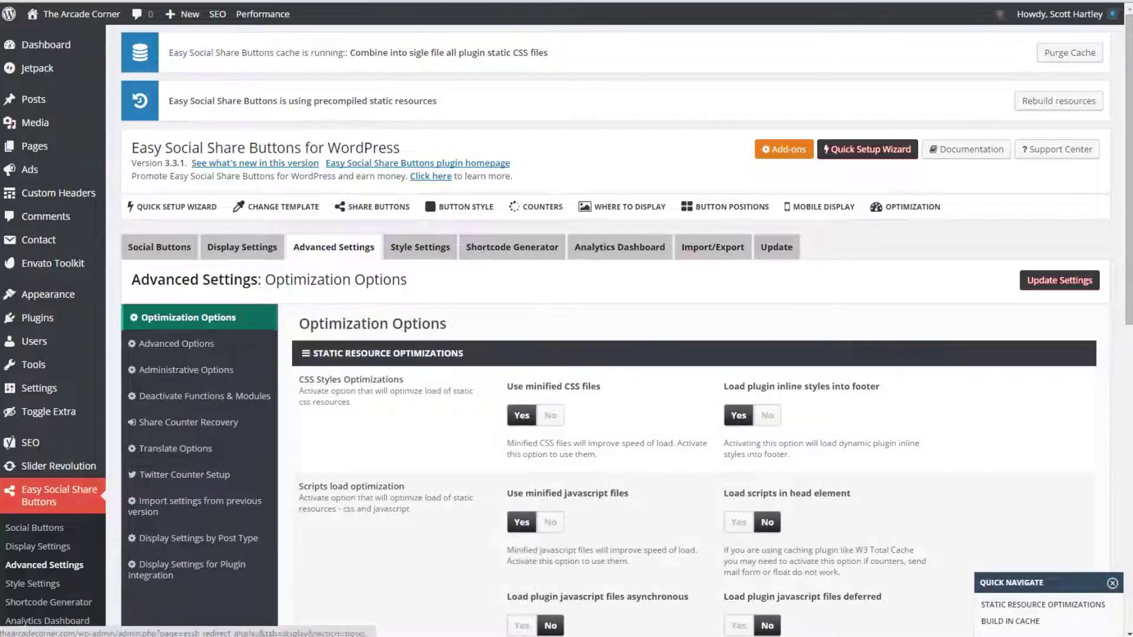
Step: Under Optimization Options, combine the plugin CSS and JavaScript into single files, leaving Activate cache at No
click(47, 621)
scroll(614, 330, down, 2)
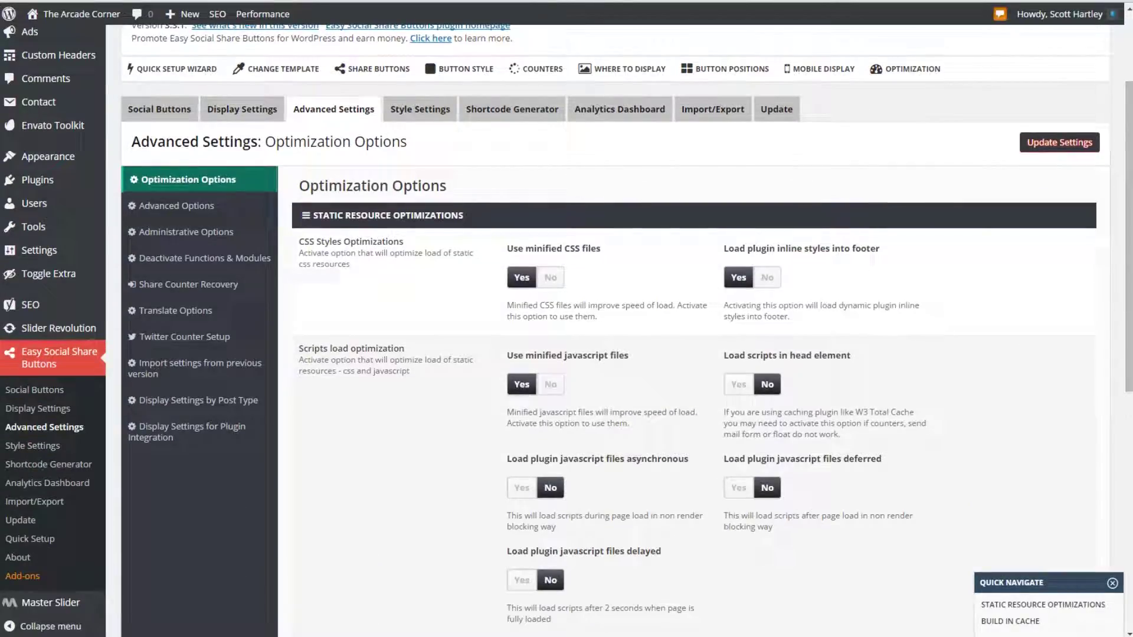
scroll(682, 400, down, 3)
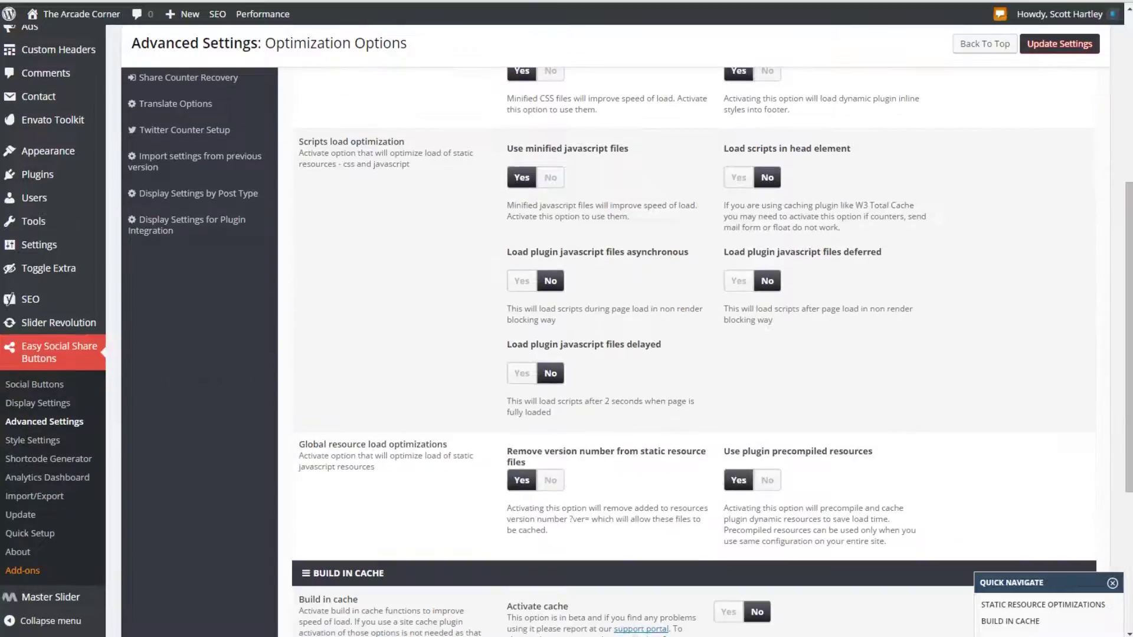
right_click(682, 399)
key(Escape)
scroll(683, 400, down, 2)
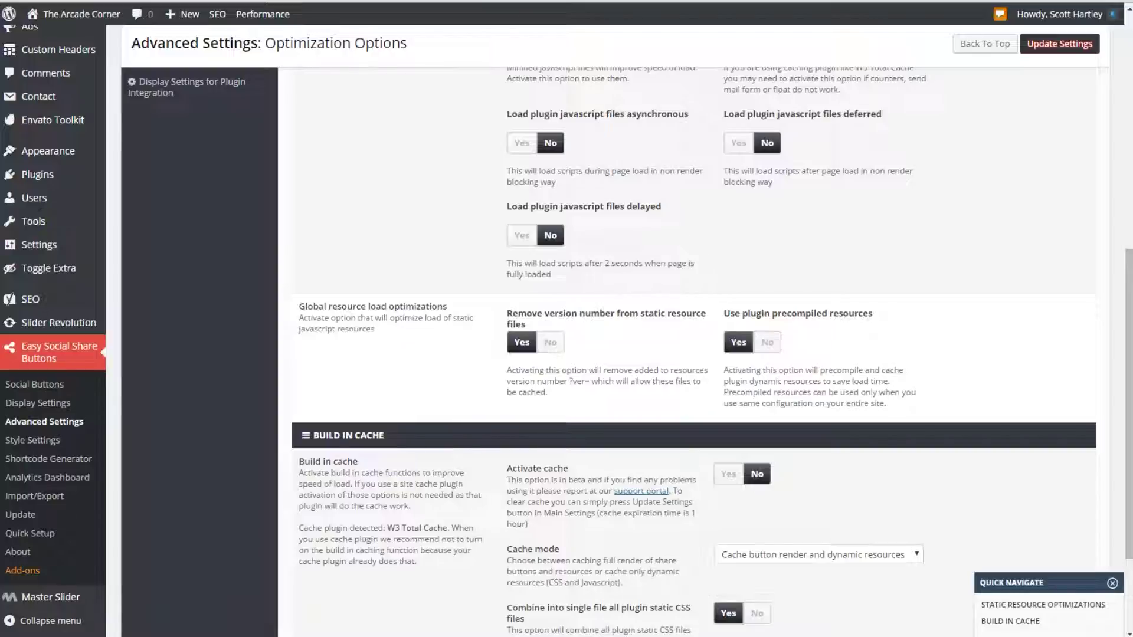
scroll(694, 348, down, 3)
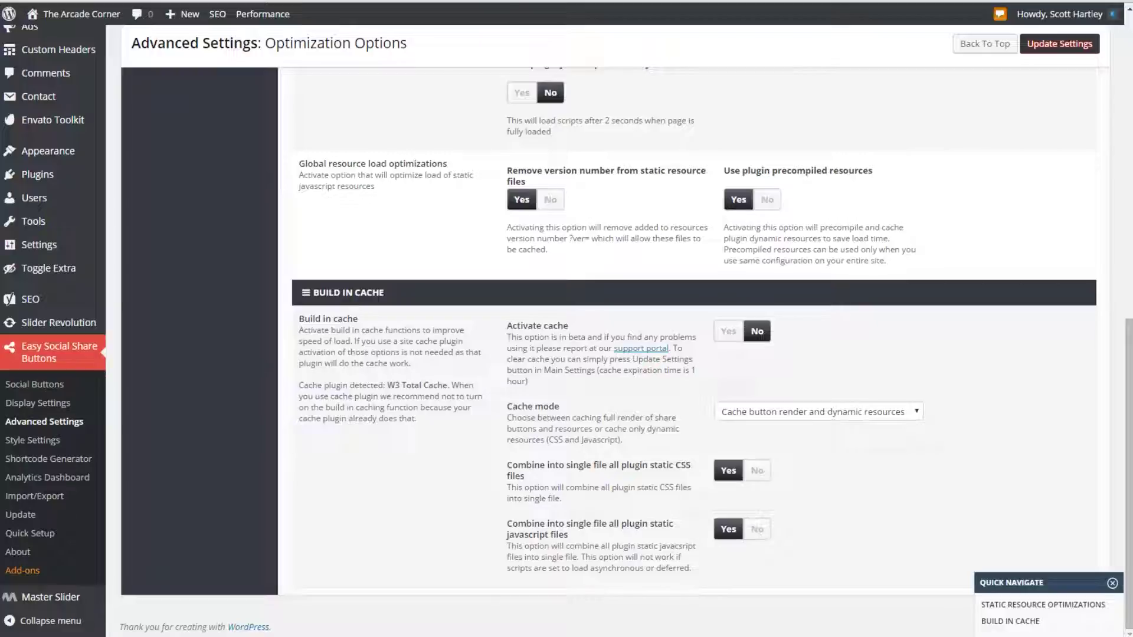
drag(394, 386, 434, 407)
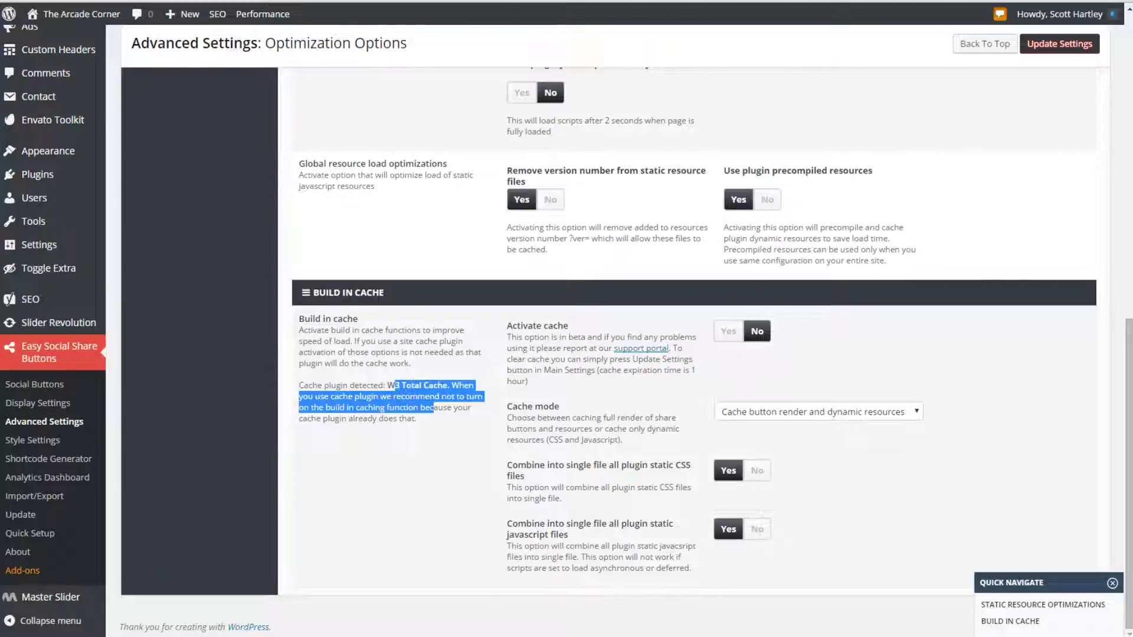
click(434, 407)
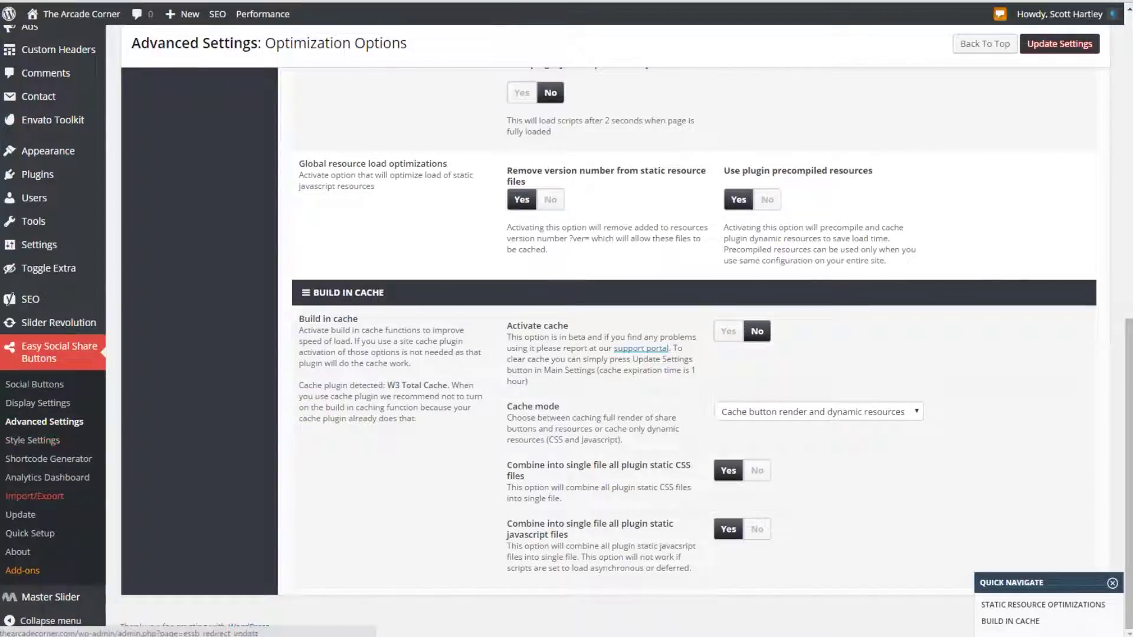
Step: Open Master Slider's General Settings and check that cache is enabled with a 12-hour period
mouse_move(50, 597)
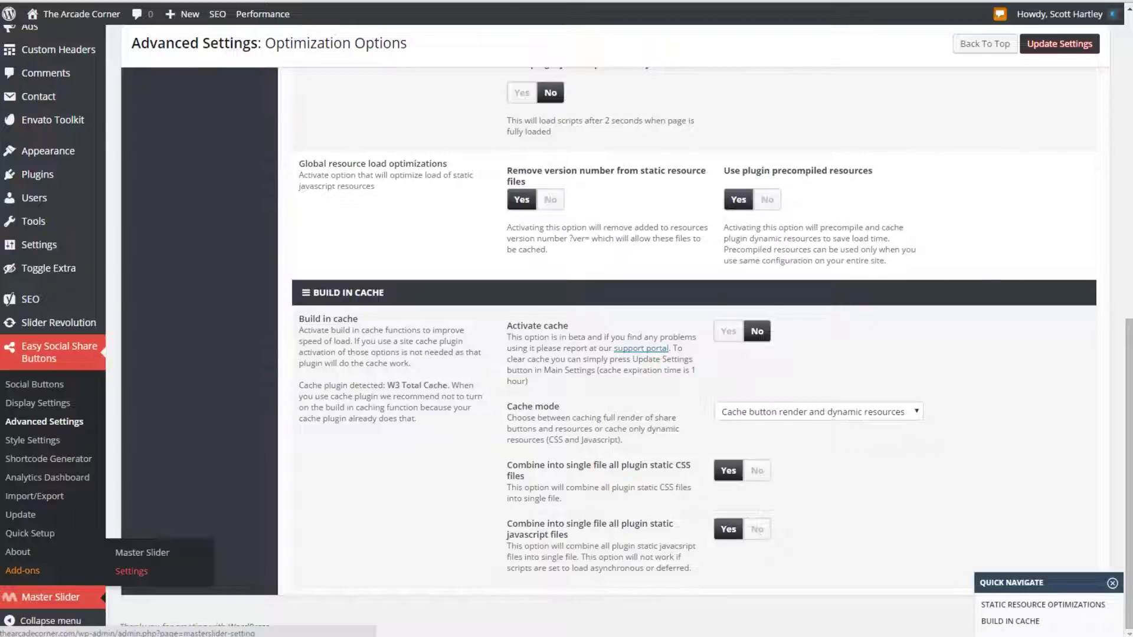
click(131, 571)
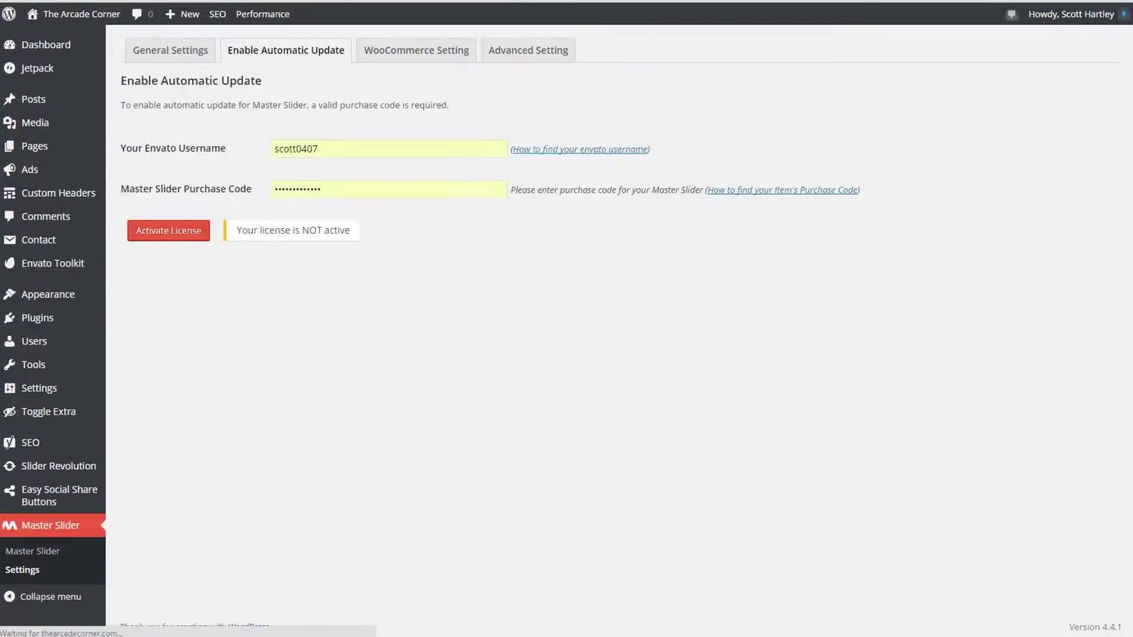
click(170, 50)
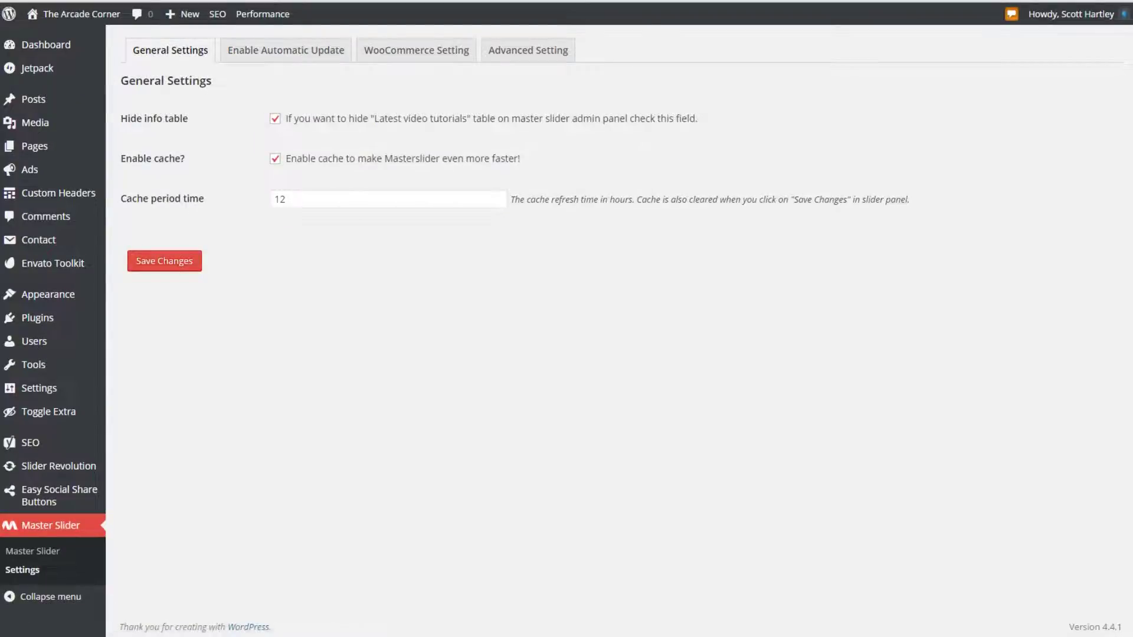
drag(521, 158, 284, 158)
click(286, 199)
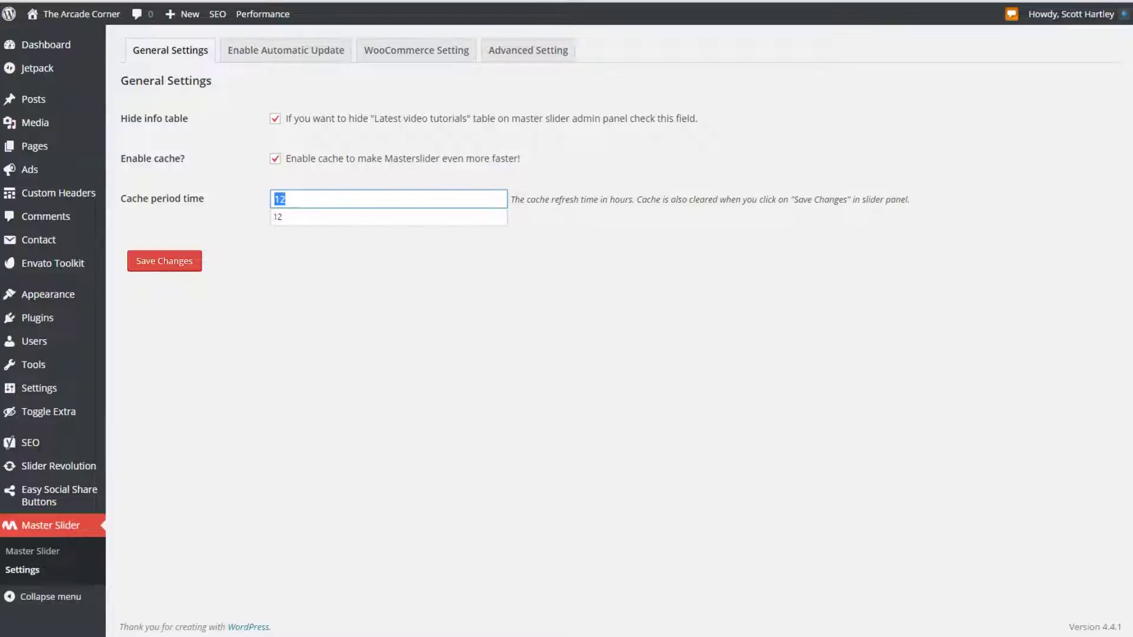
Step: On Master Slider's Advanced Setting tab, confirm load assets on all pages is off
click(528, 50)
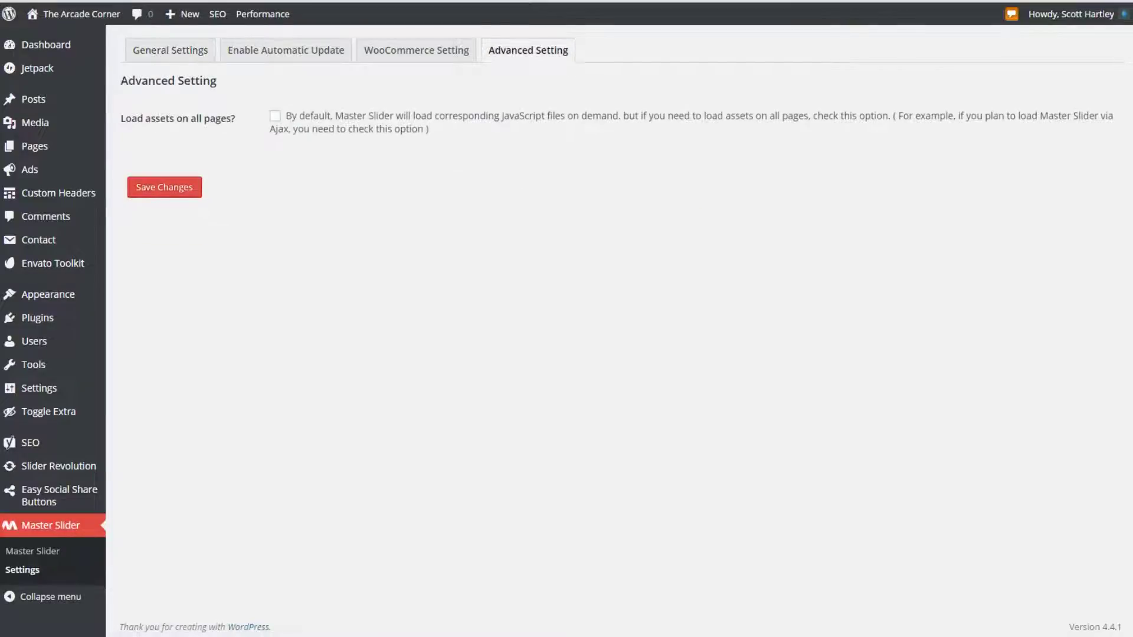
drag(131, 119, 215, 119)
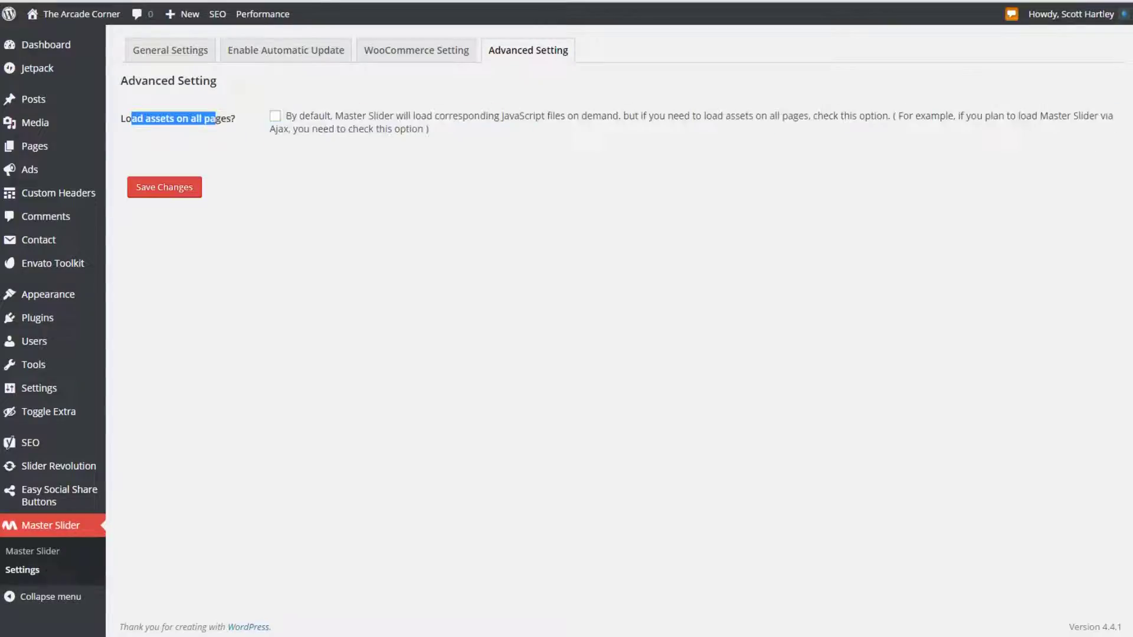
click(216, 119)
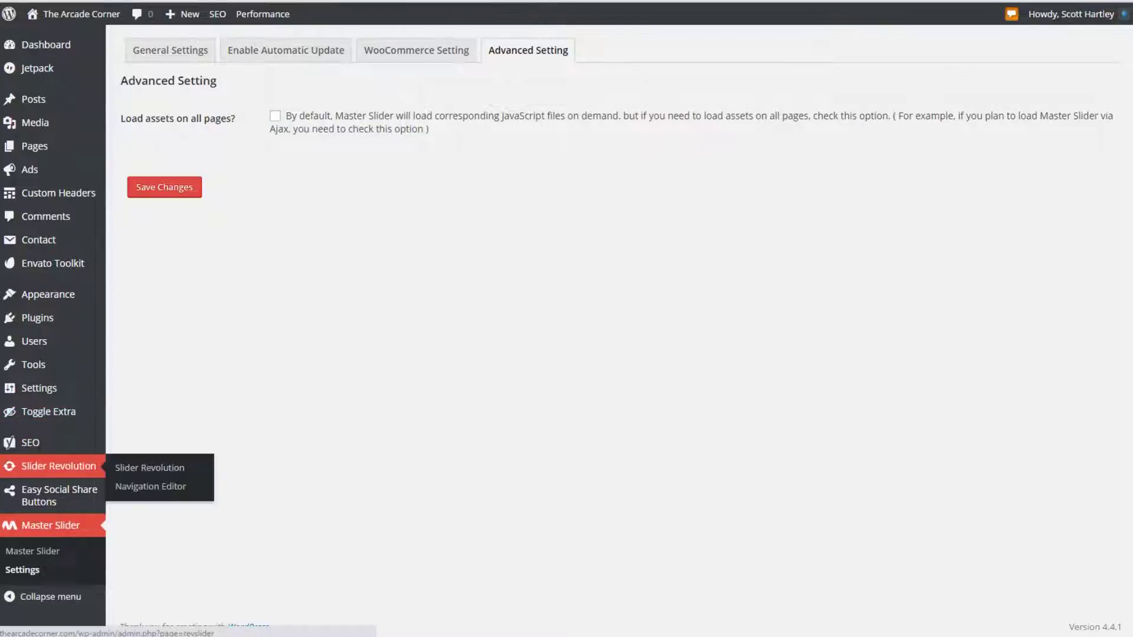
mouse_move(39, 388)
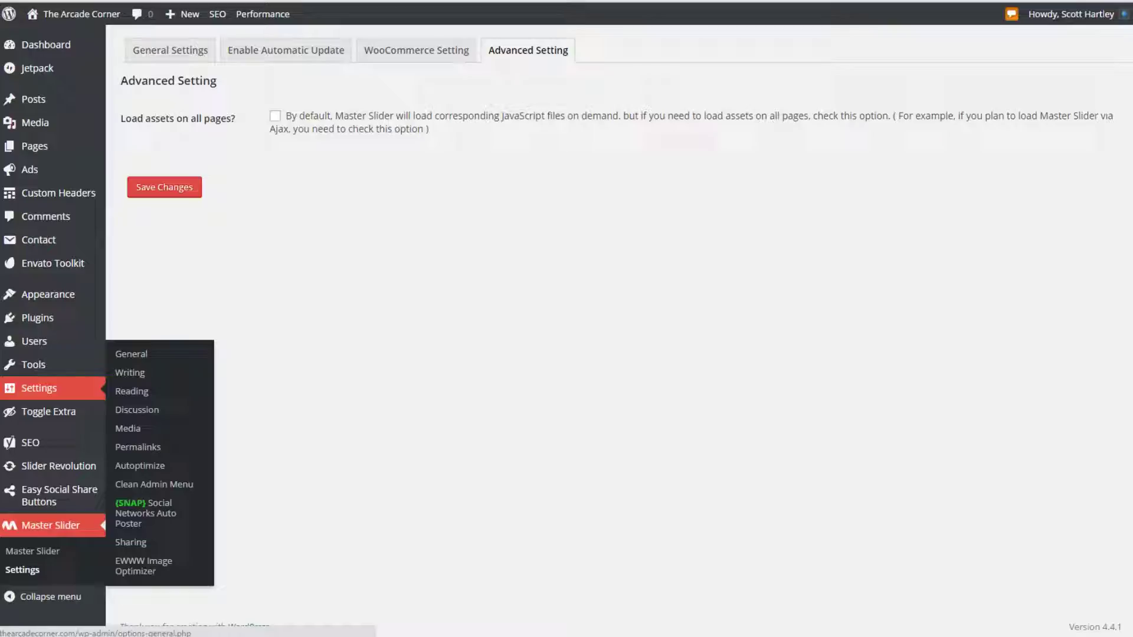
mouse_move(35, 365)
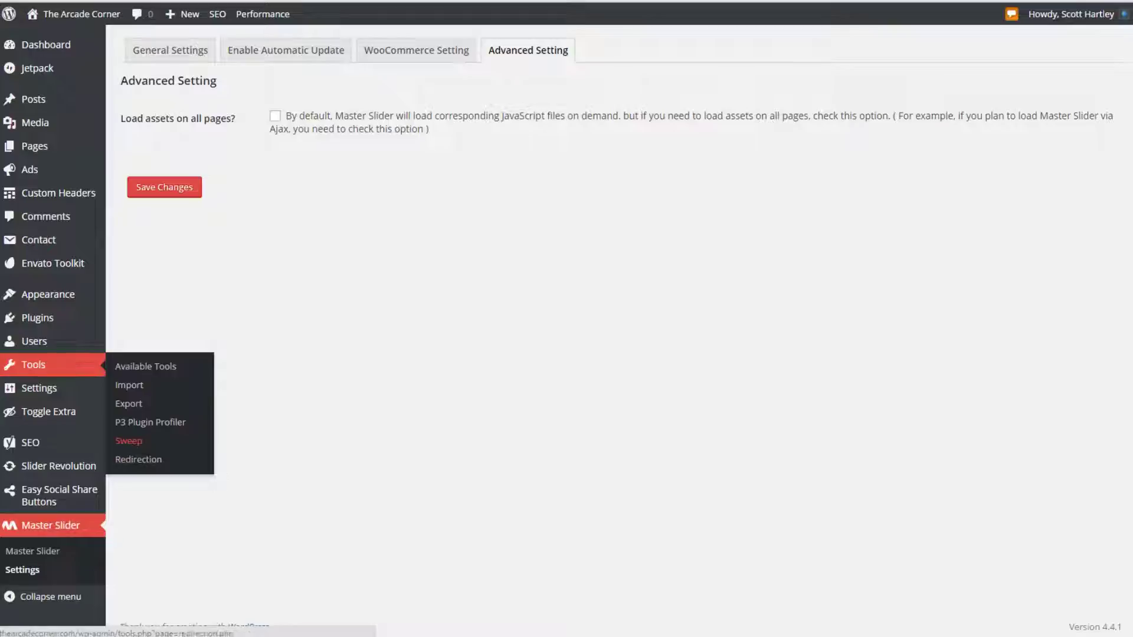
Step: Open the Sweep tool and remove the 22 duplicated post meta entries and the spammed comment
click(129, 441)
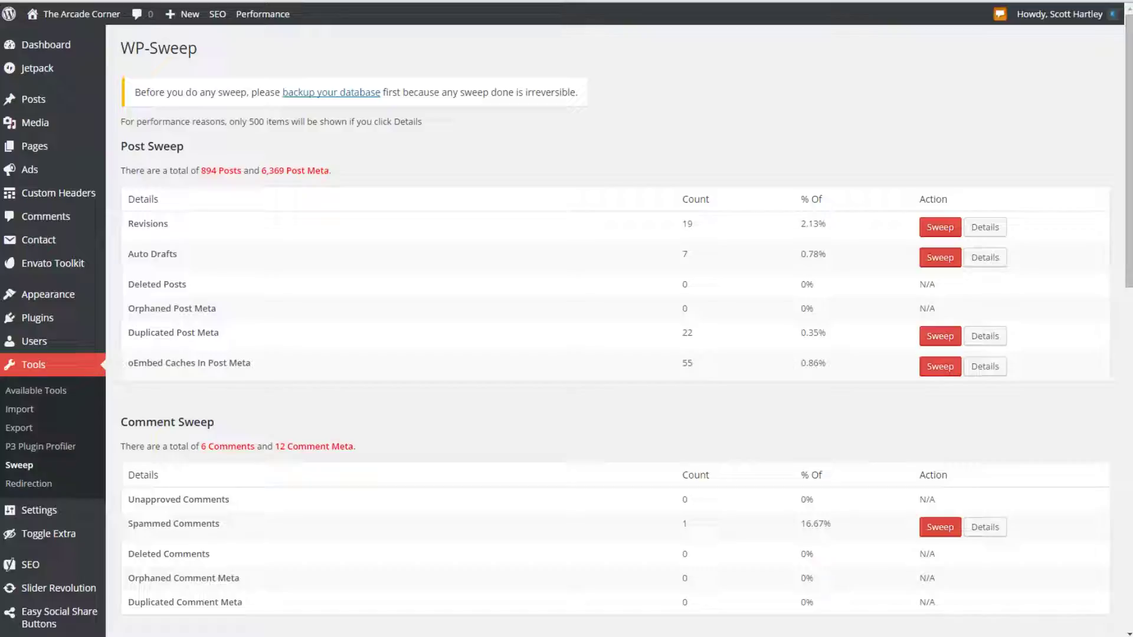
click(940, 336)
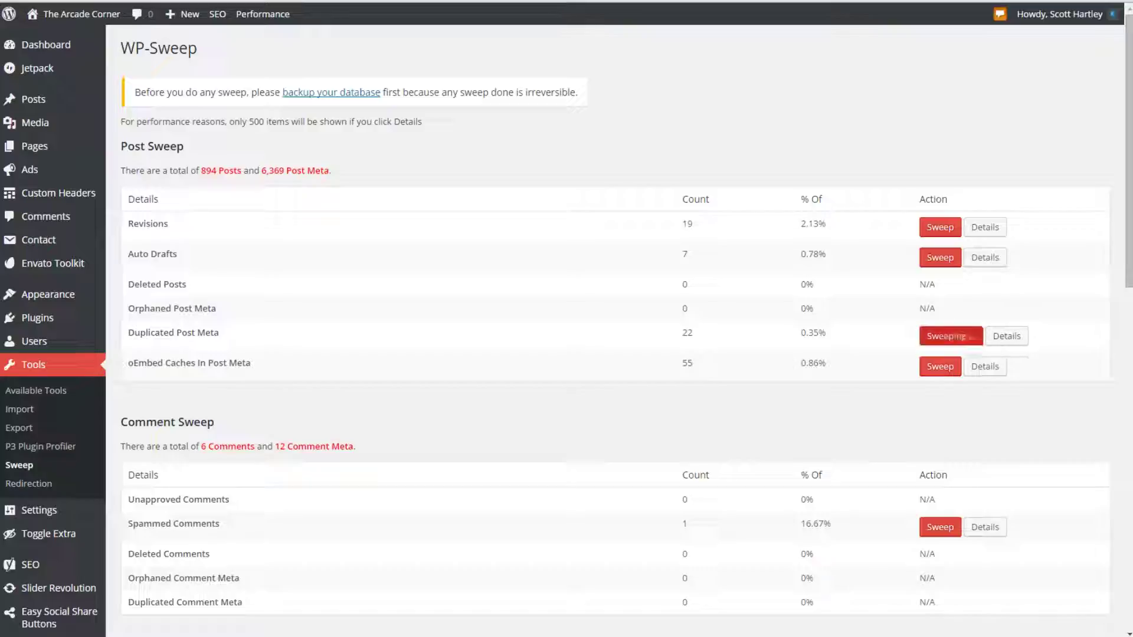
scroll(613, 330, down, 6)
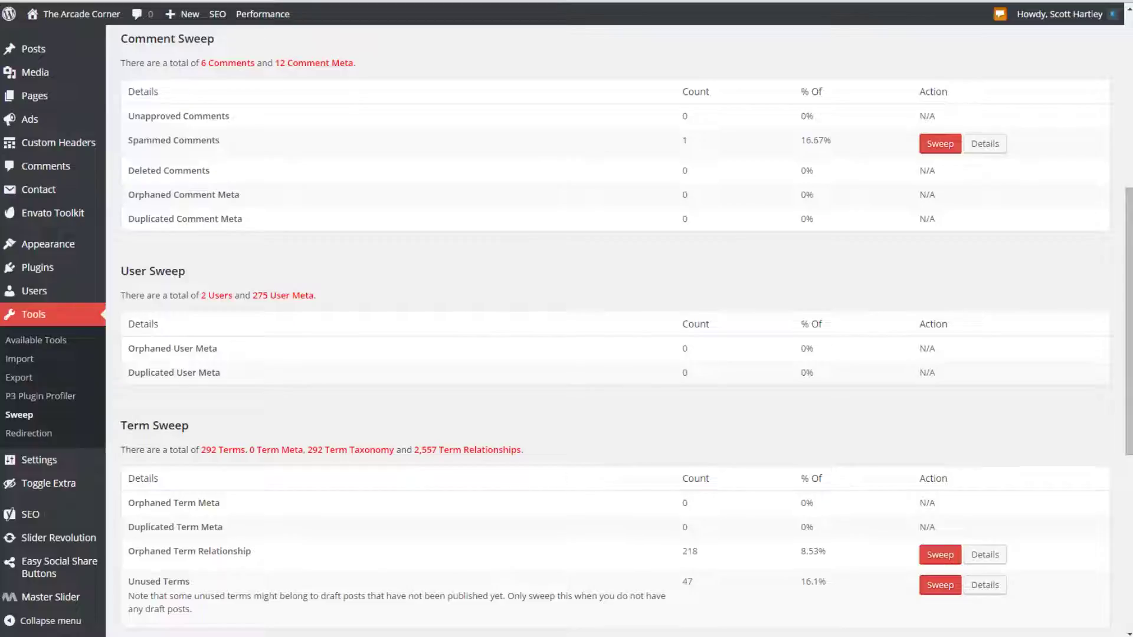
click(940, 143)
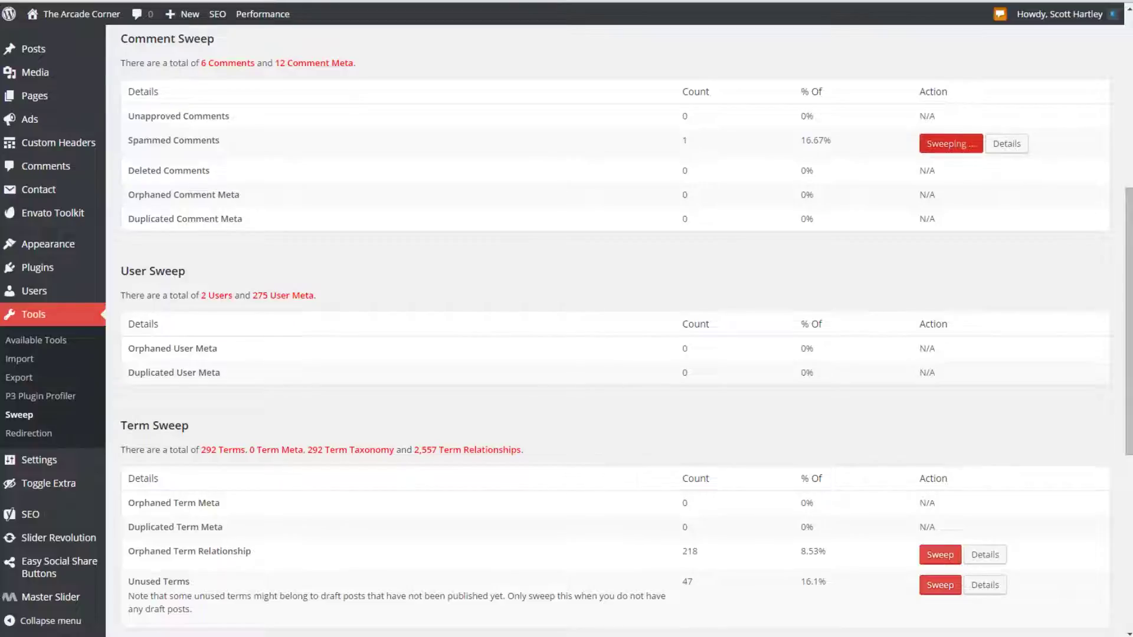
Step: Sweep the 218 orphaned term relationships, running the sweep a second time
scroll(614, 330, down, 3)
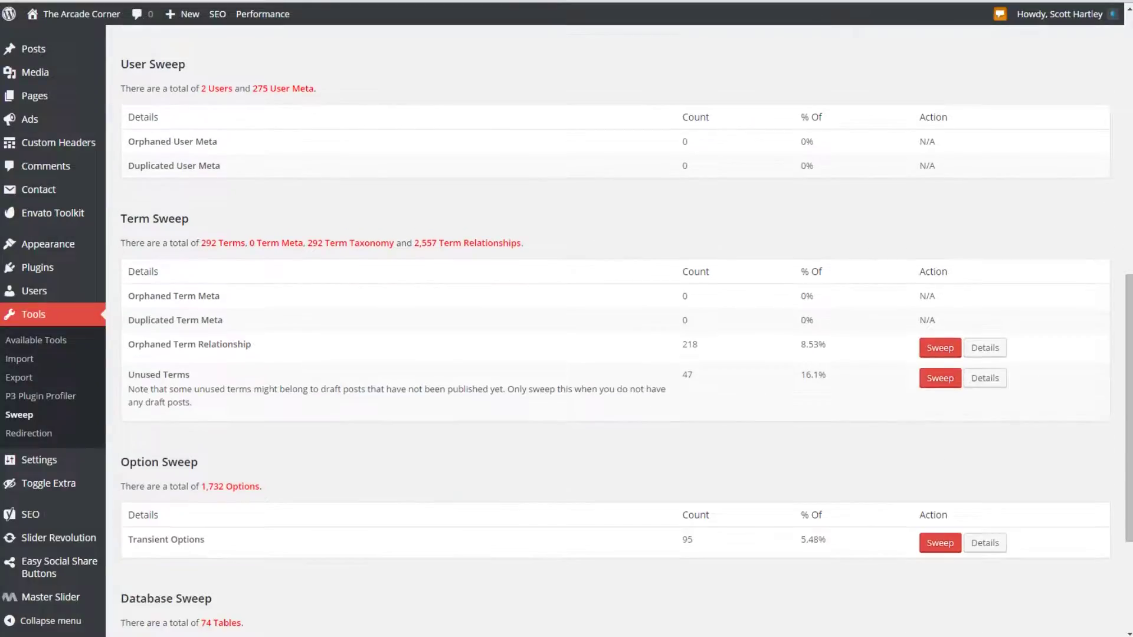
click(940, 379)
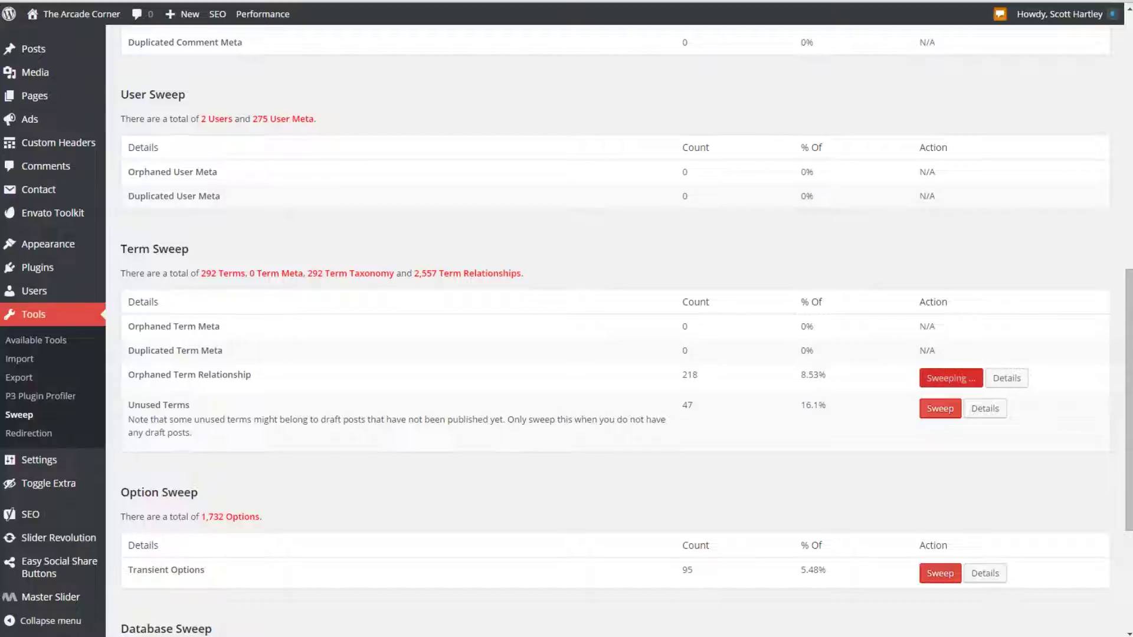
scroll(614, 330, down, 3)
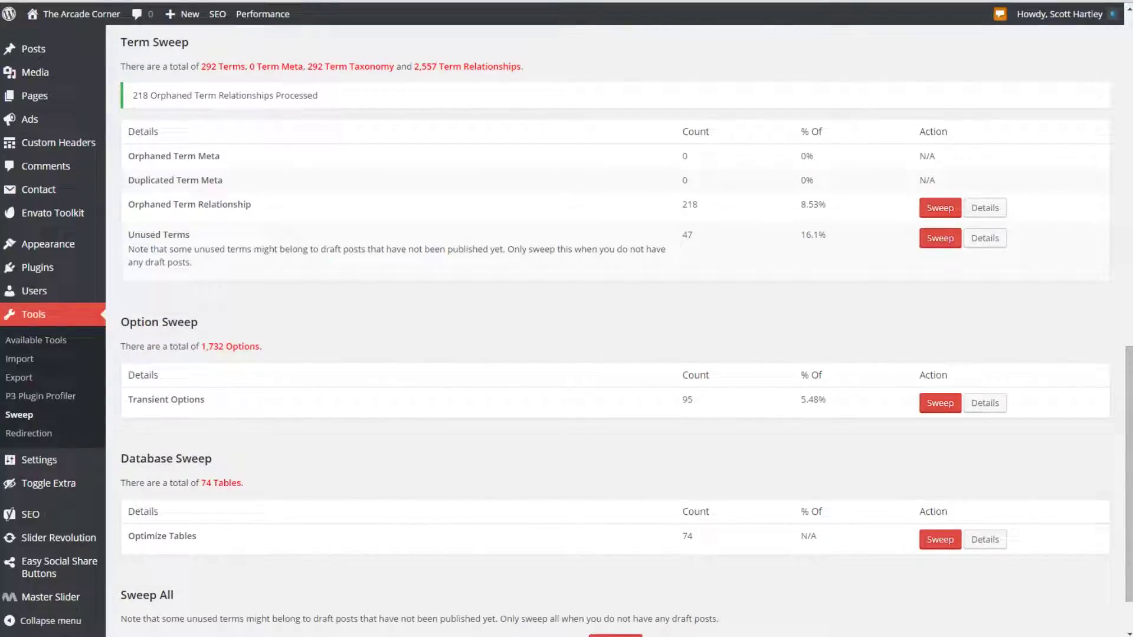
click(940, 207)
scroll(614, 331, down, 2)
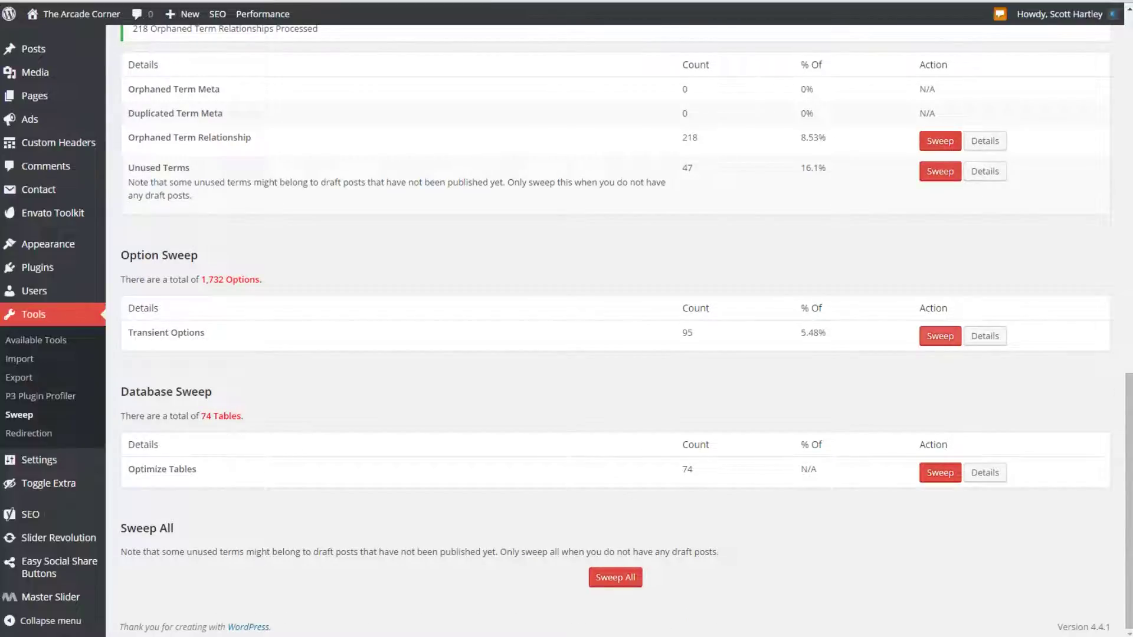
Step: Clear the 95 transient options and optimize all 74 database tables
click(940, 335)
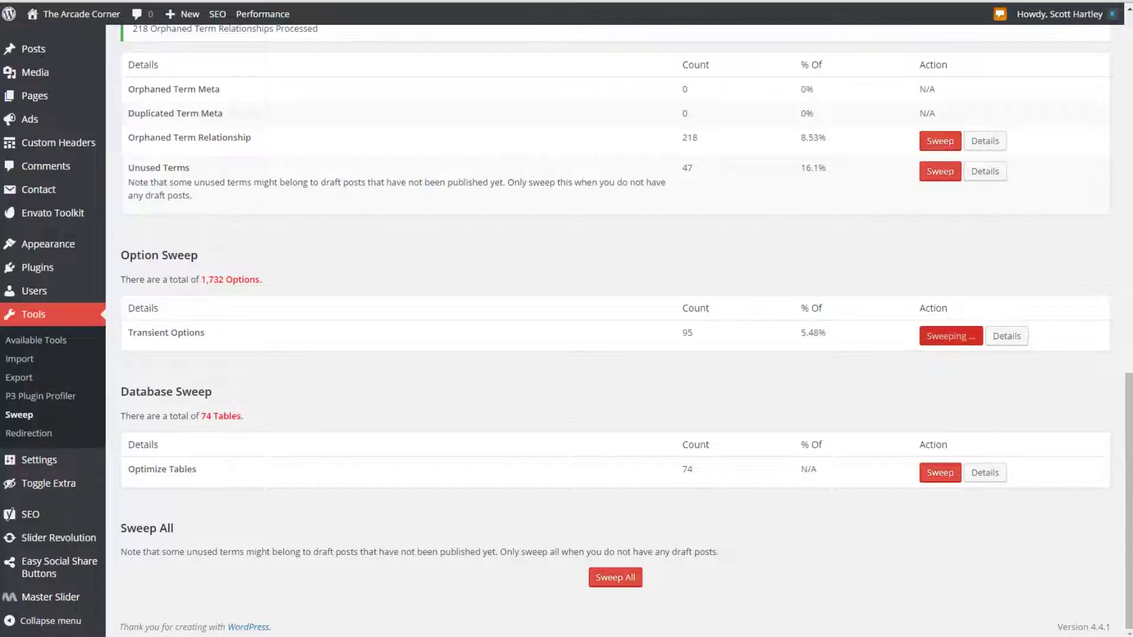
right_click(851, 354)
key(Escape)
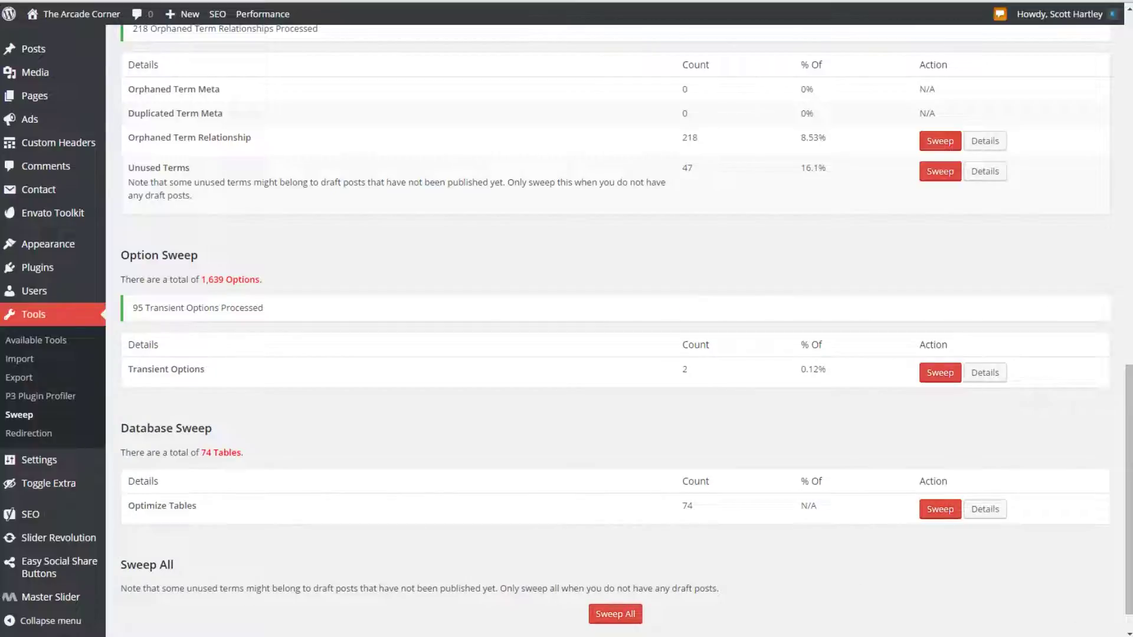
click(940, 508)
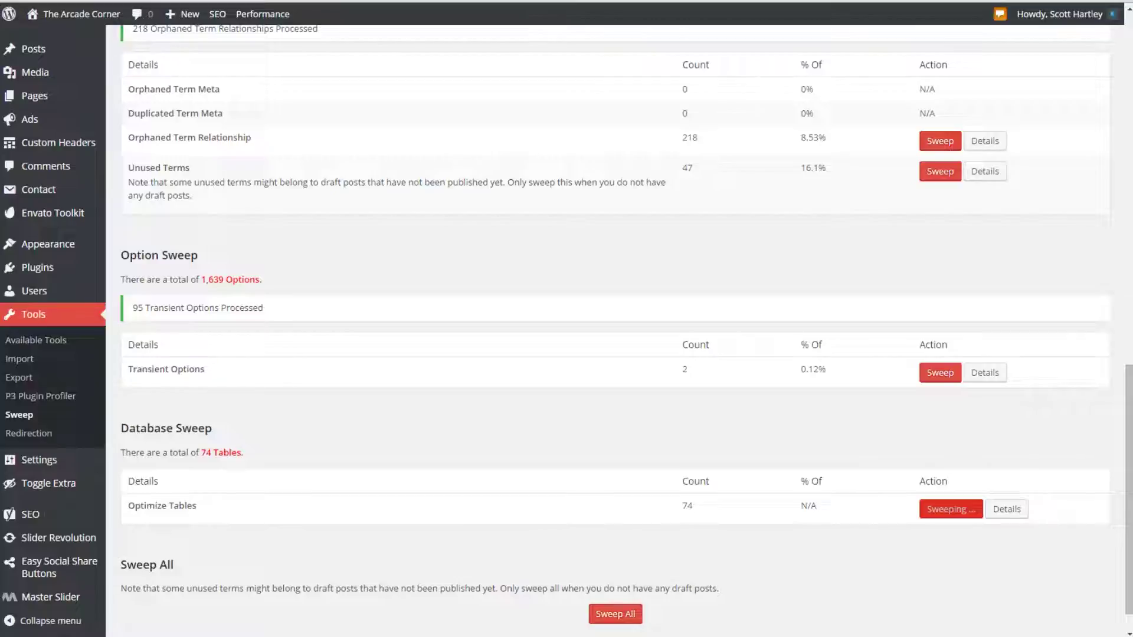
scroll(685, 175, up, 3)
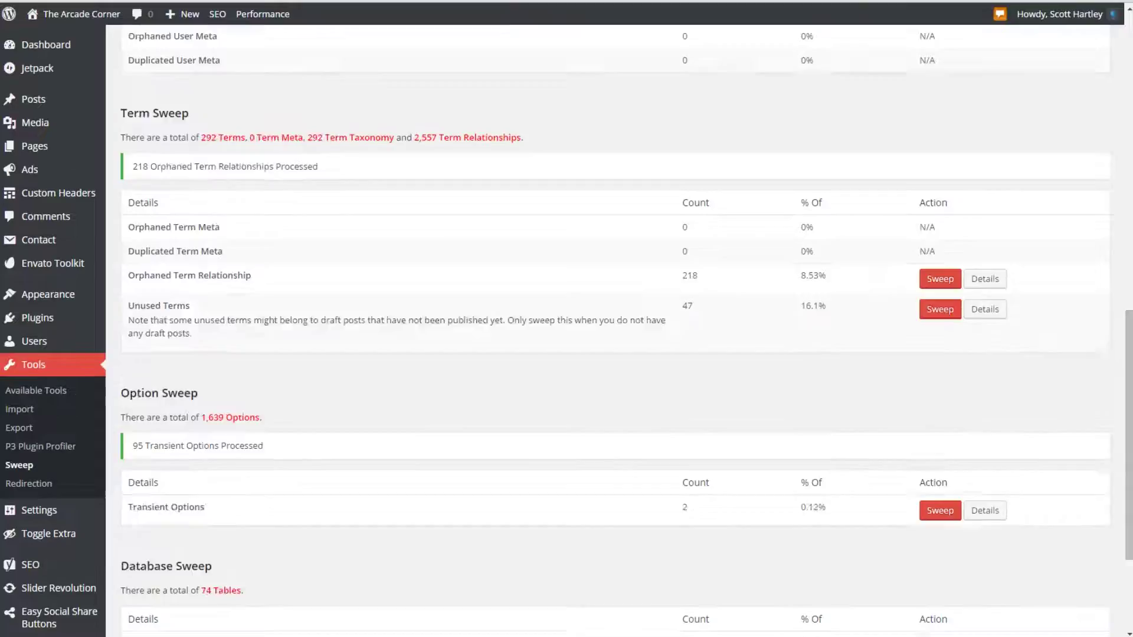
scroll(685, 174, down, 4)
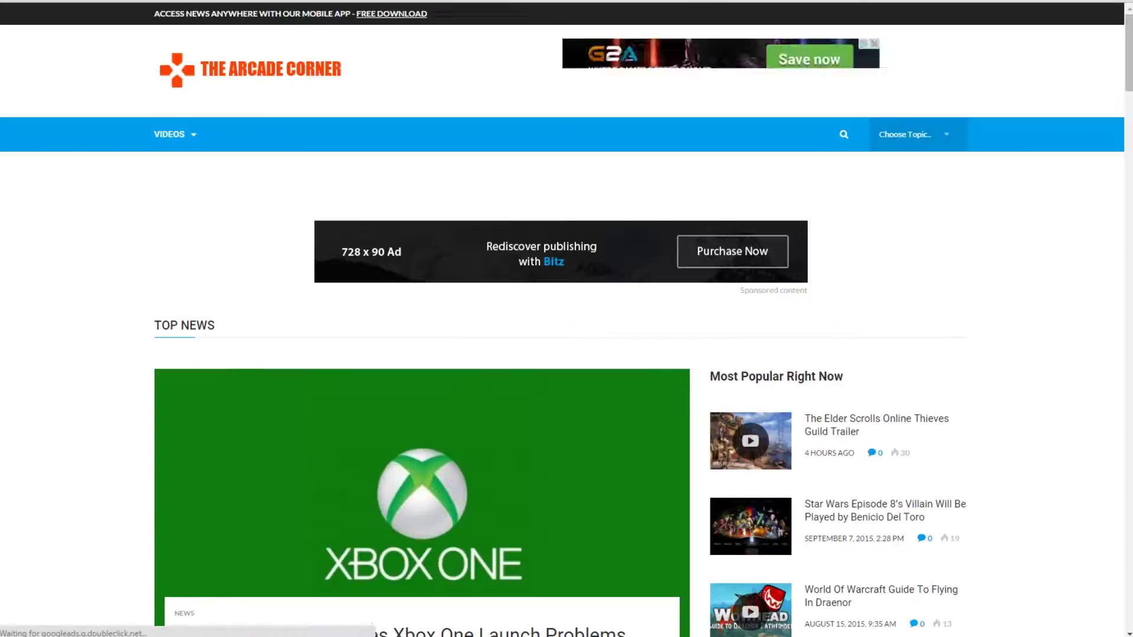
Step: Scroll down The Arcade Corner front page and view its HTML source with Ctrl+U
scroll(421, 318, down, 10)
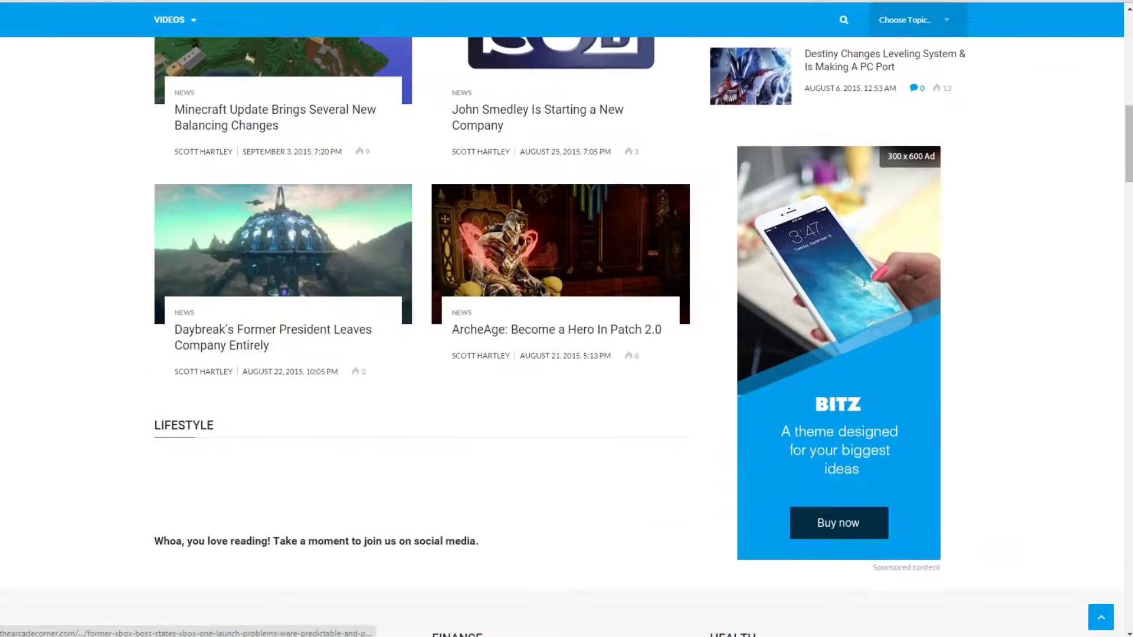
scroll(422, 319, down, 13)
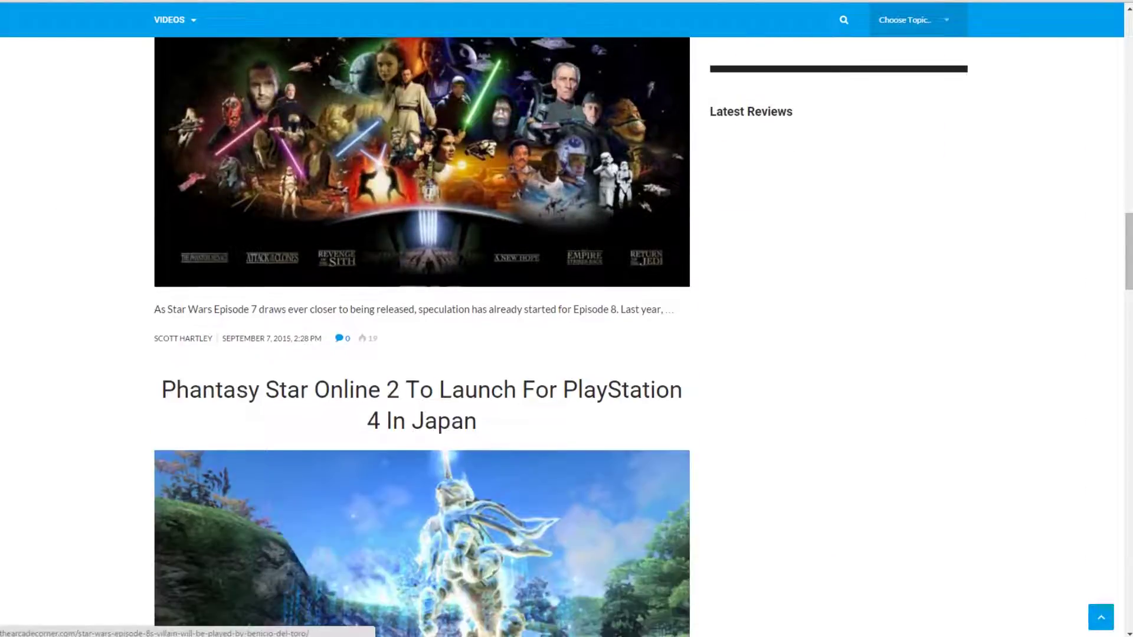
scroll(421, 319, down, 20)
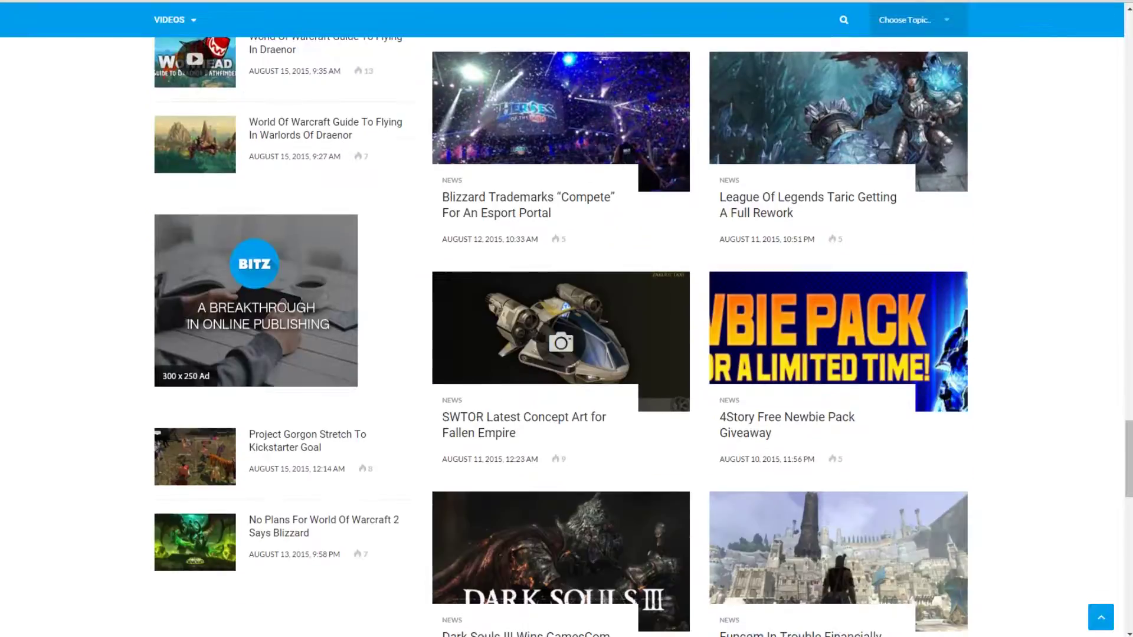
scroll(561, 331, down, 4)
key(ctrl+u)
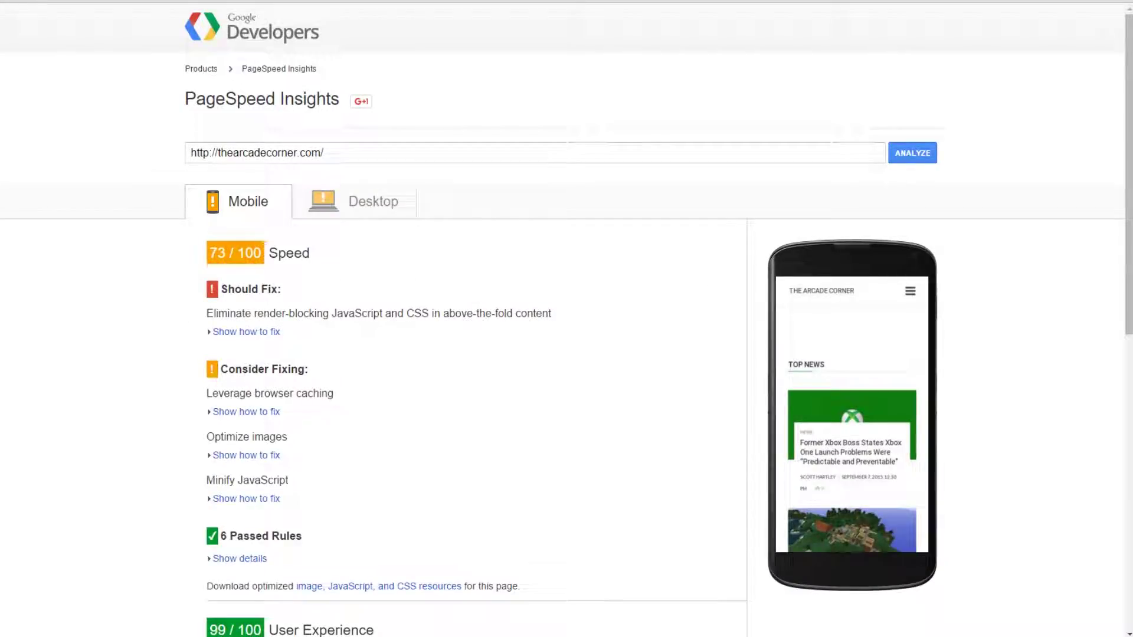
Step: Inspect the mobile render-blocking resource details, selecting the blocking jquery.js URL
click(246, 331)
scroll(246, 332, down, 2)
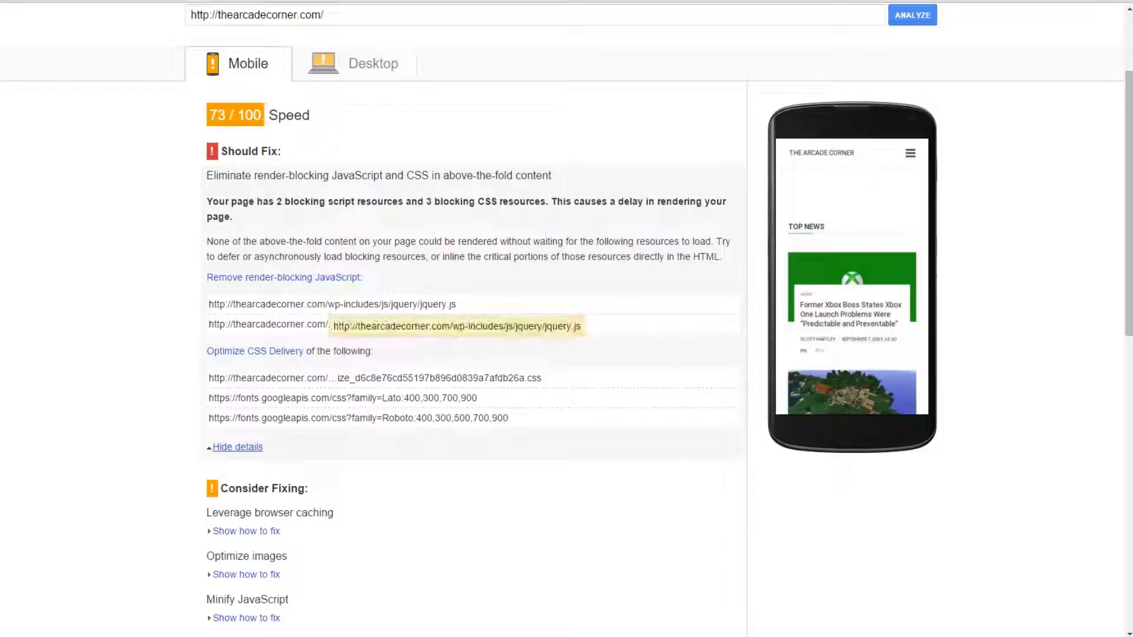
drag(315, 304, 360, 324)
triple_click(401, 304)
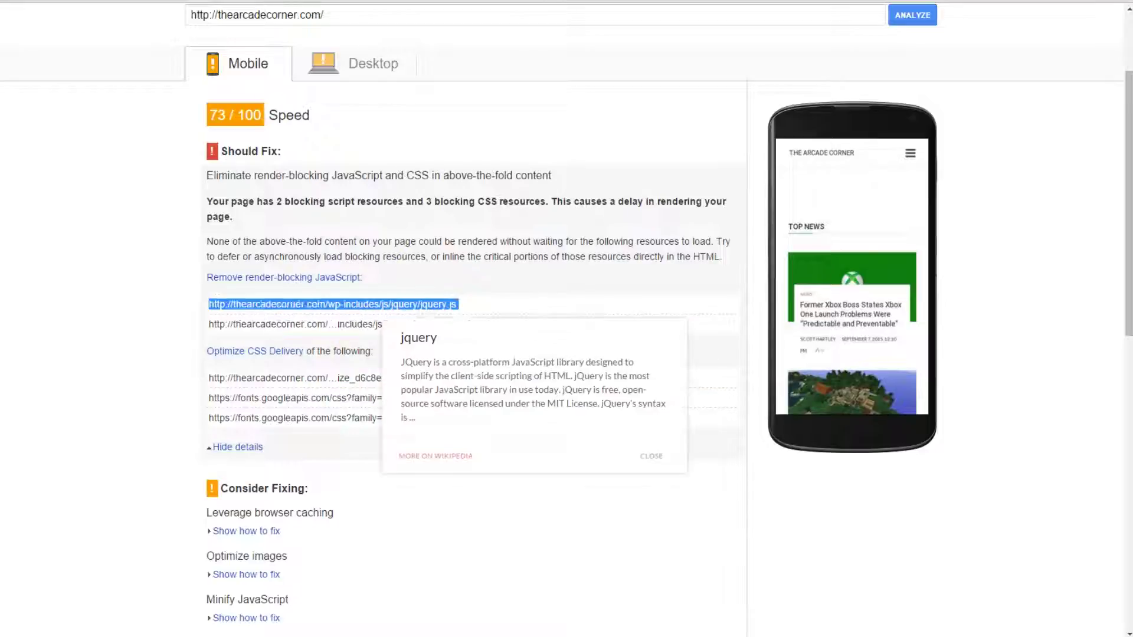
click(237, 447)
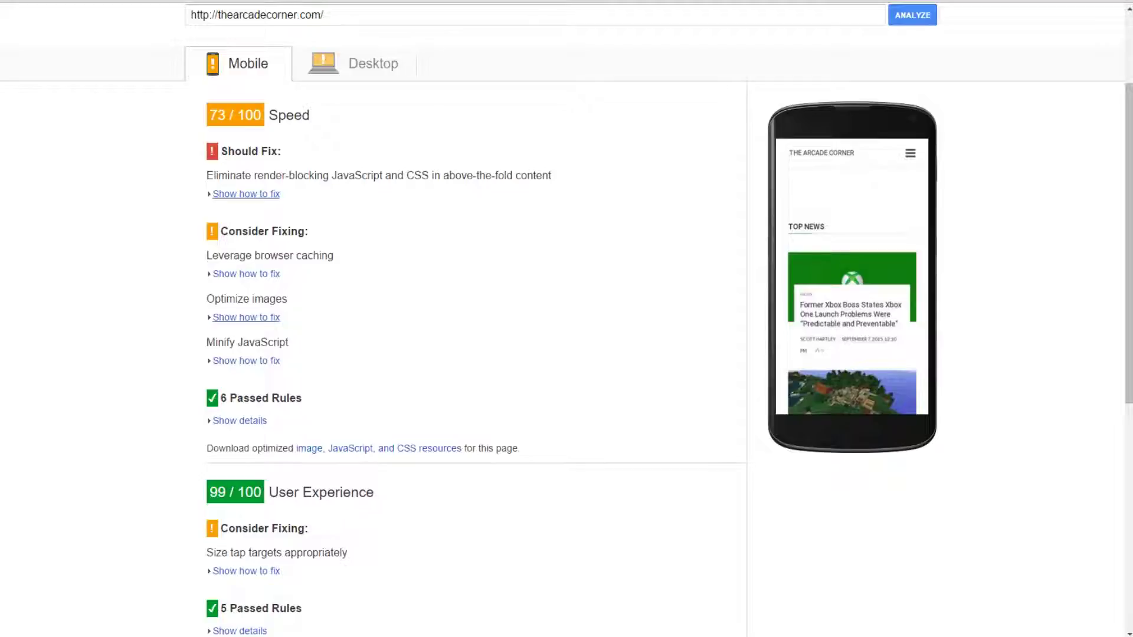
Step: Review the mobile Optimize images, Minify JavaScript and Size tap targets fix details
click(247, 321)
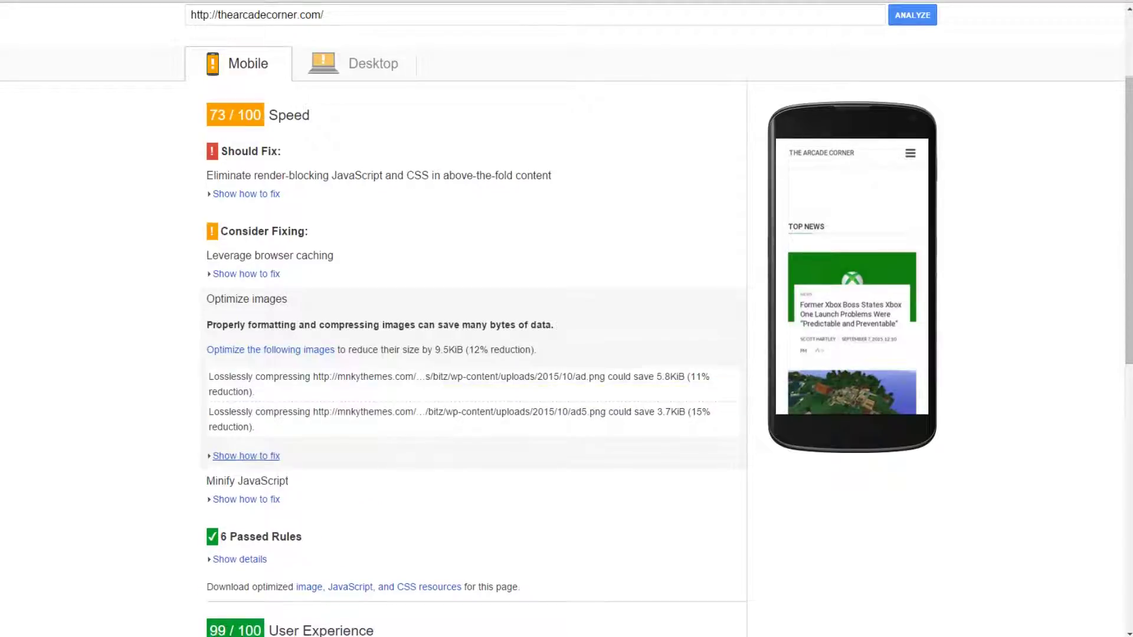
click(237, 455)
click(246, 360)
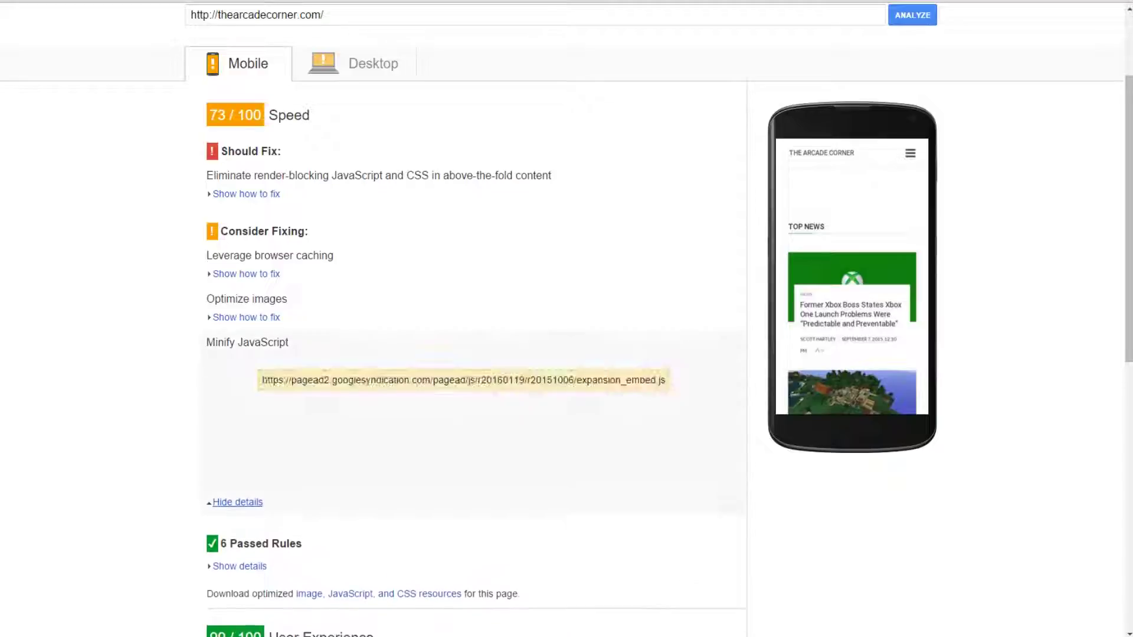
scroll(237, 446, down, 1)
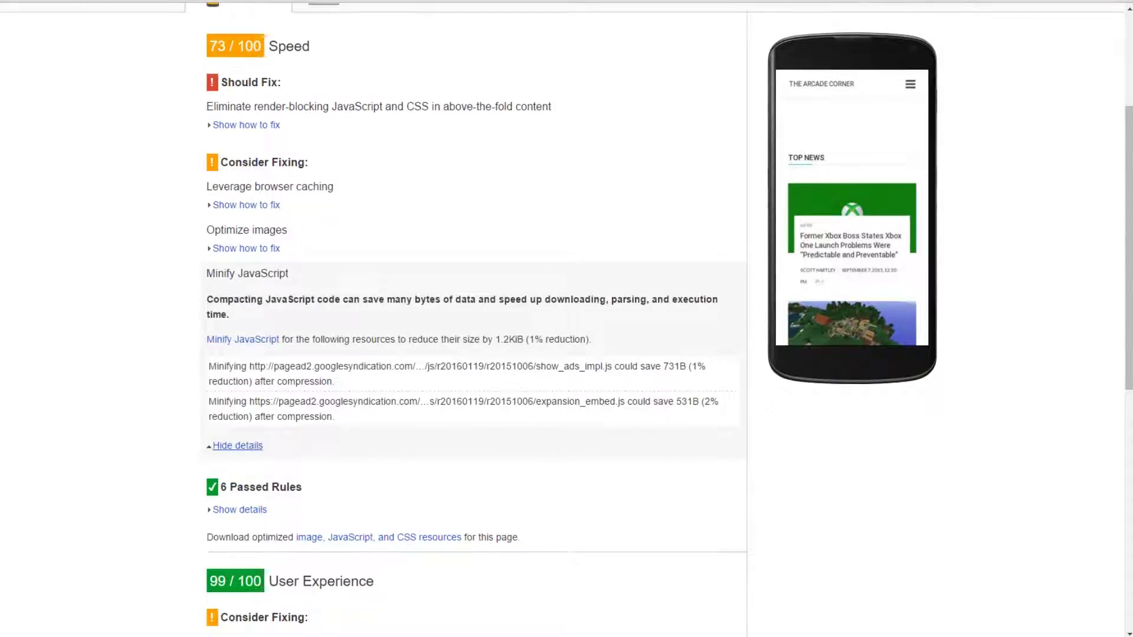
click(238, 445)
click(246, 502)
scroll(237, 503, down, 2)
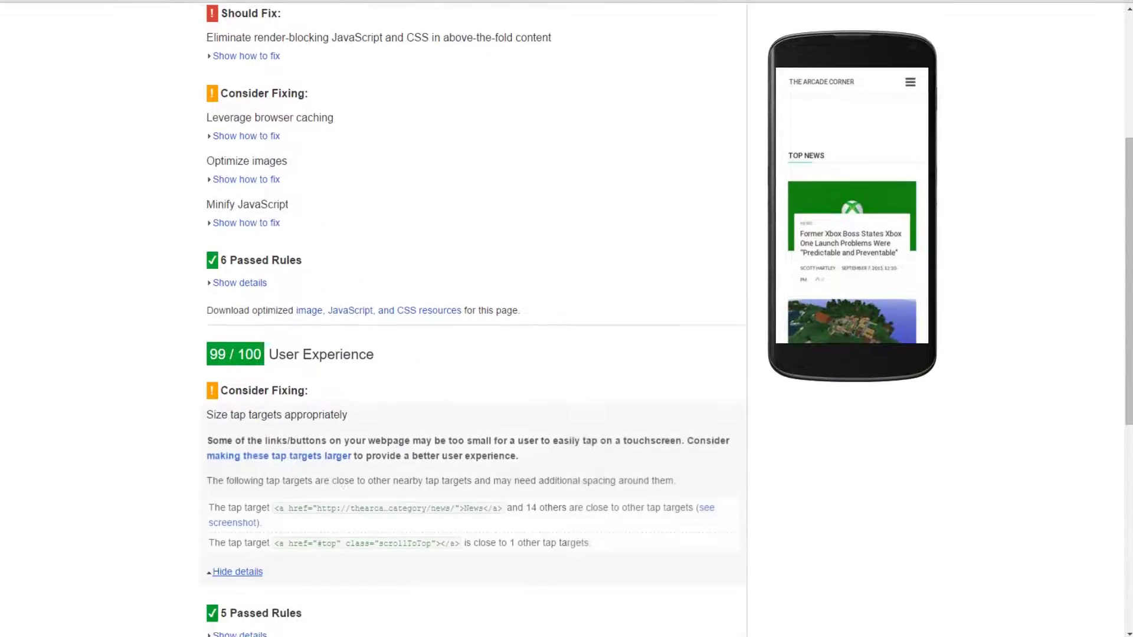
click(238, 503)
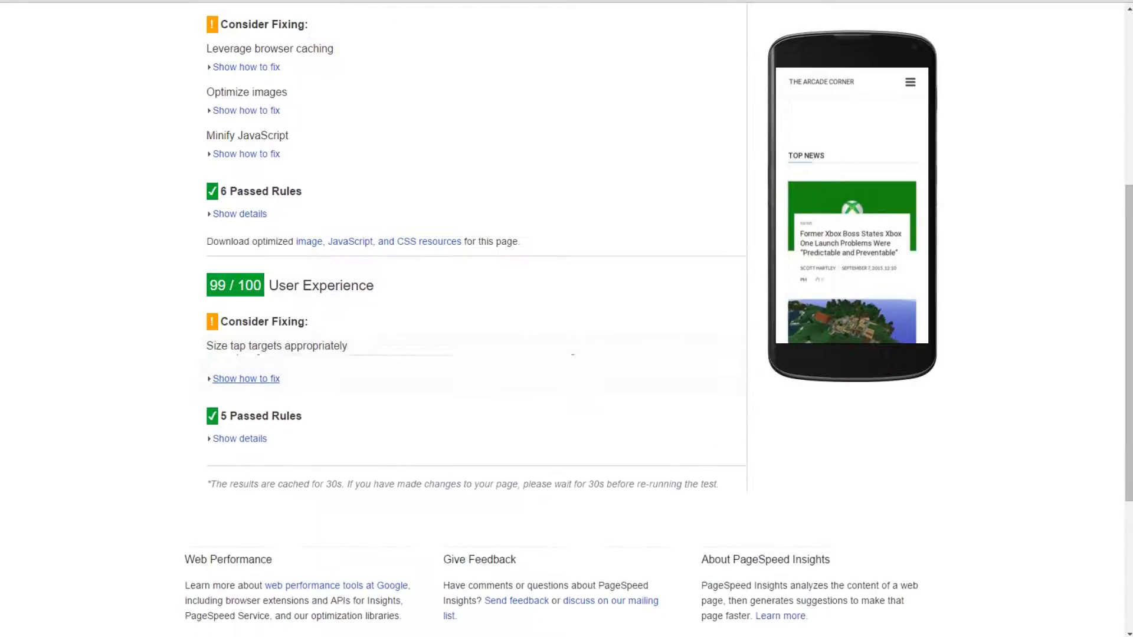
scroll(237, 502, up, 5)
Step: Show the desktop results and review the Optimize images and Minify JavaScript fix details
click(354, 202)
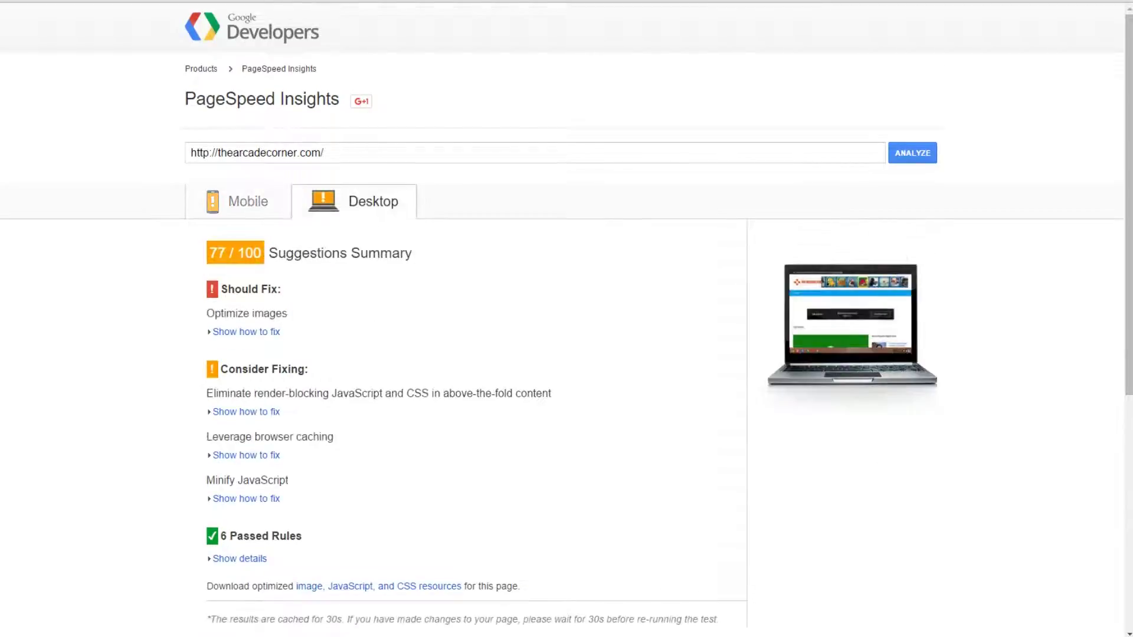
click(246, 332)
scroll(566, 355, down, 2)
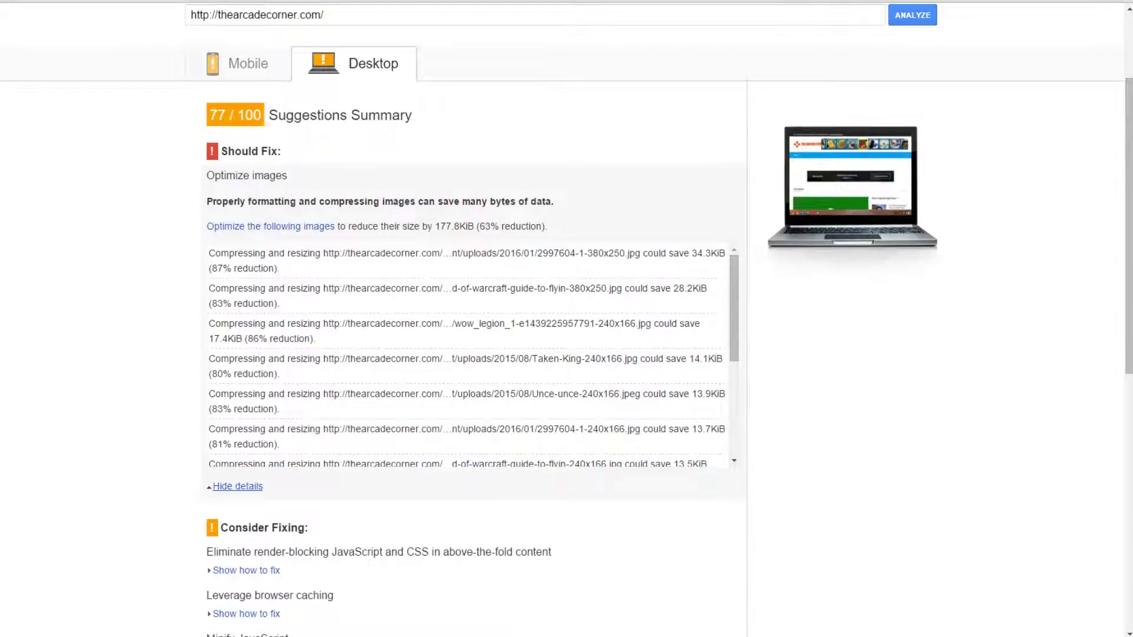
scroll(366, 384, down, 5)
scroll(466, 354, up, 5)
scroll(466, 354, down, 3)
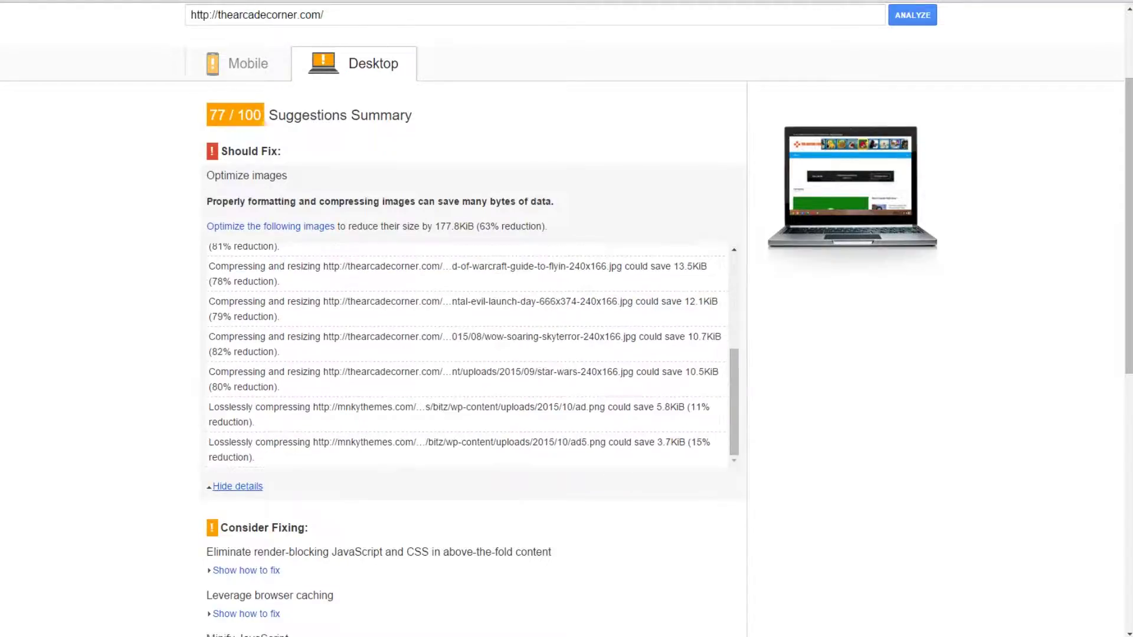
click(238, 487)
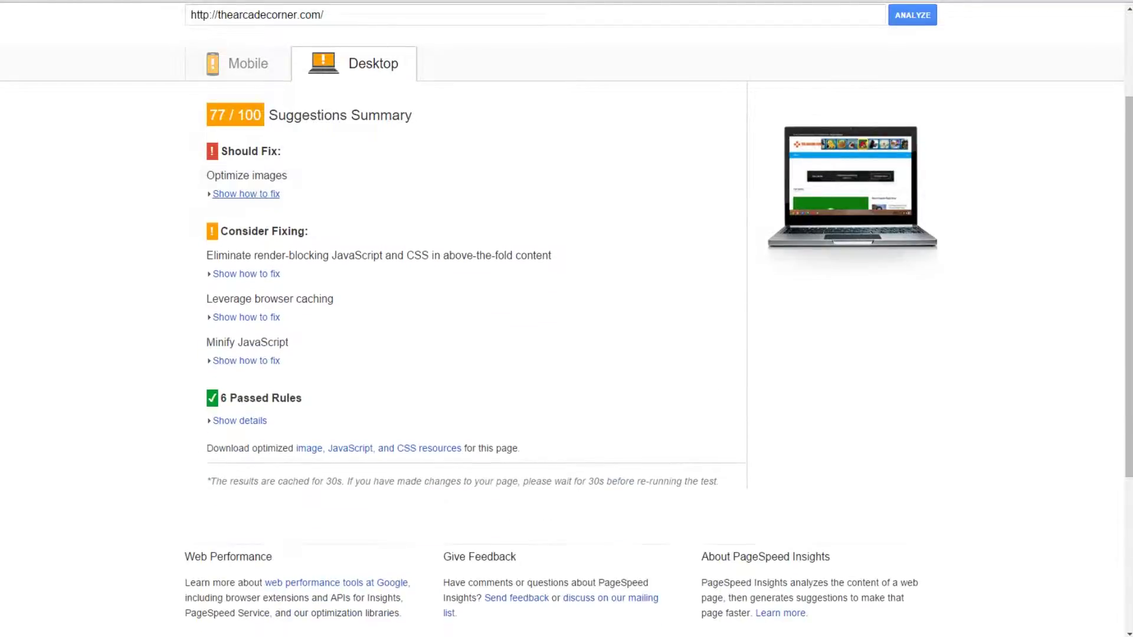
click(247, 361)
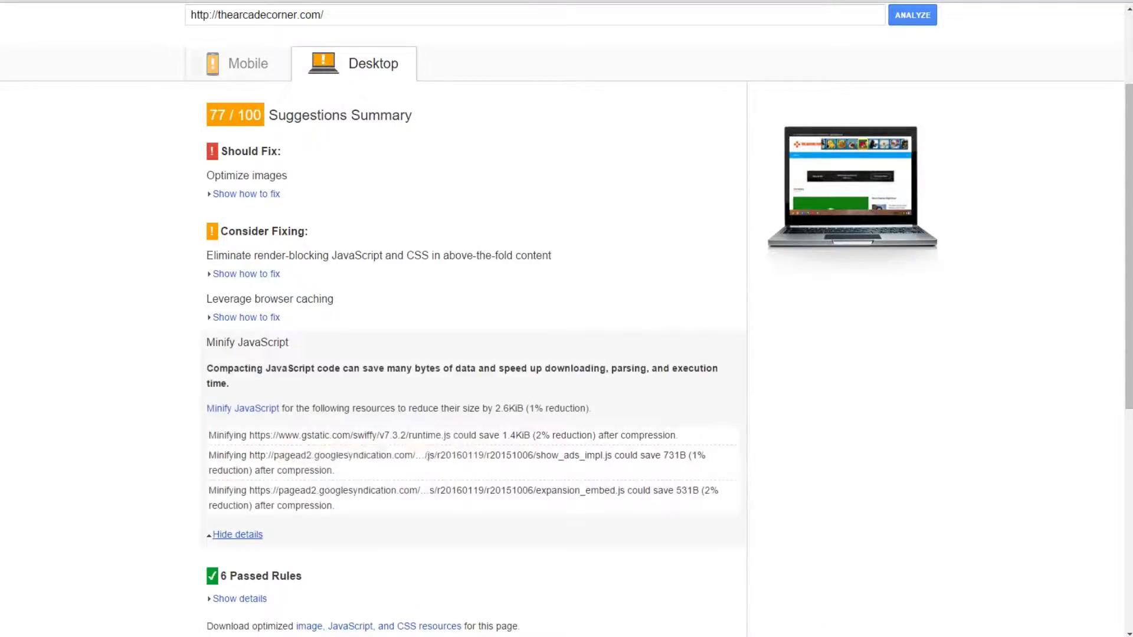
click(237, 534)
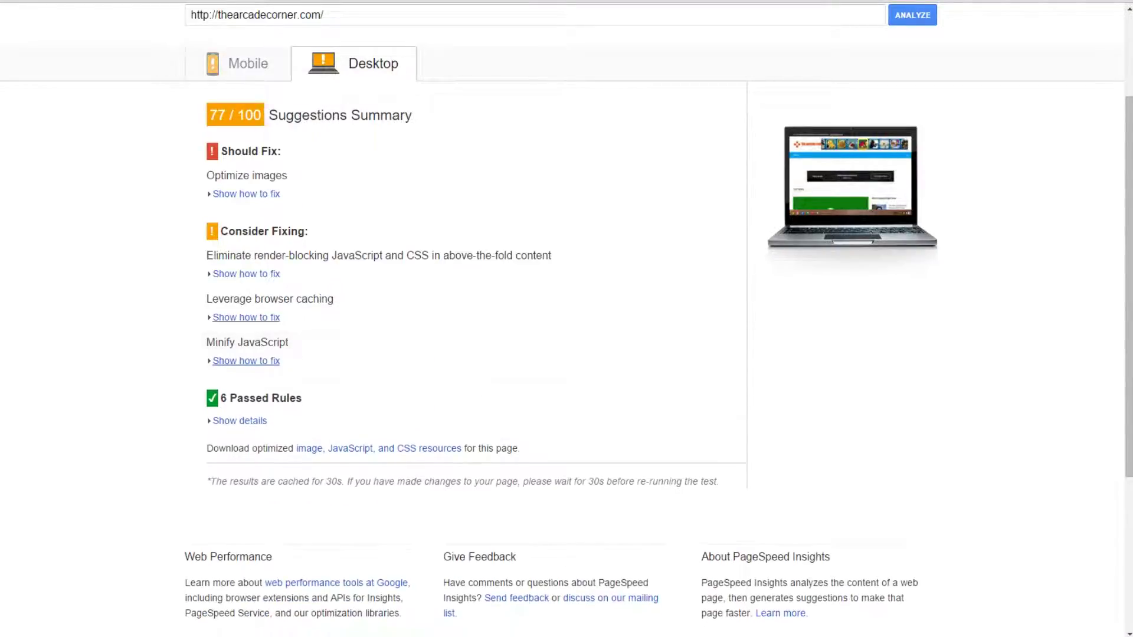
Step: Expand the render-blocking JavaScript and CSS details, then cut the site address from the URL box
click(246, 274)
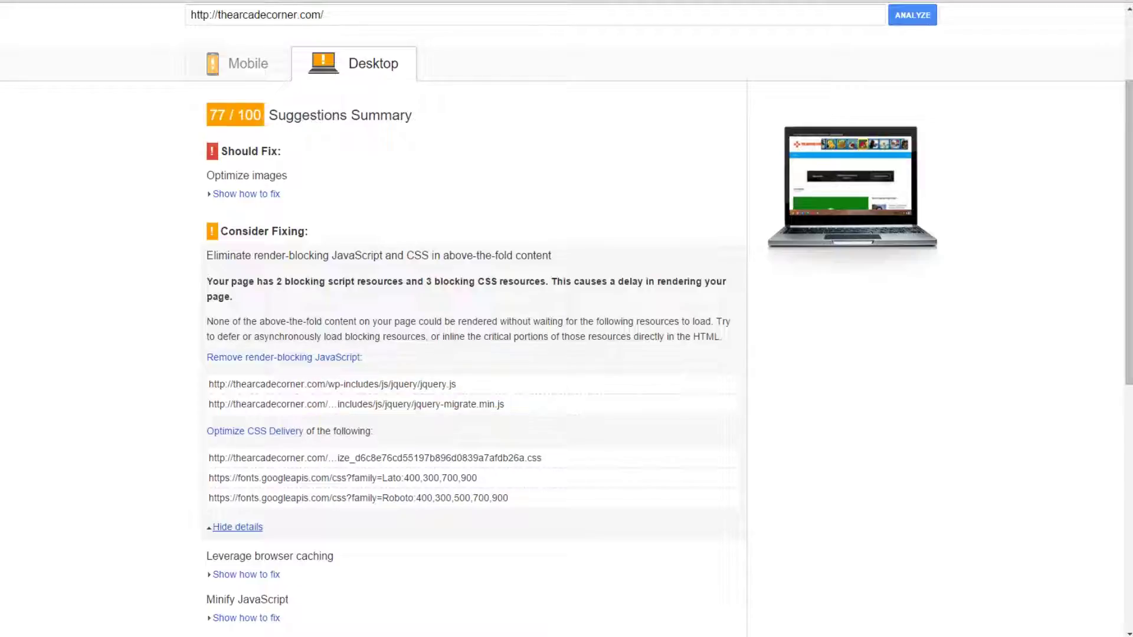
click(257, 15)
key(ctrl+c)
right_click(287, 17)
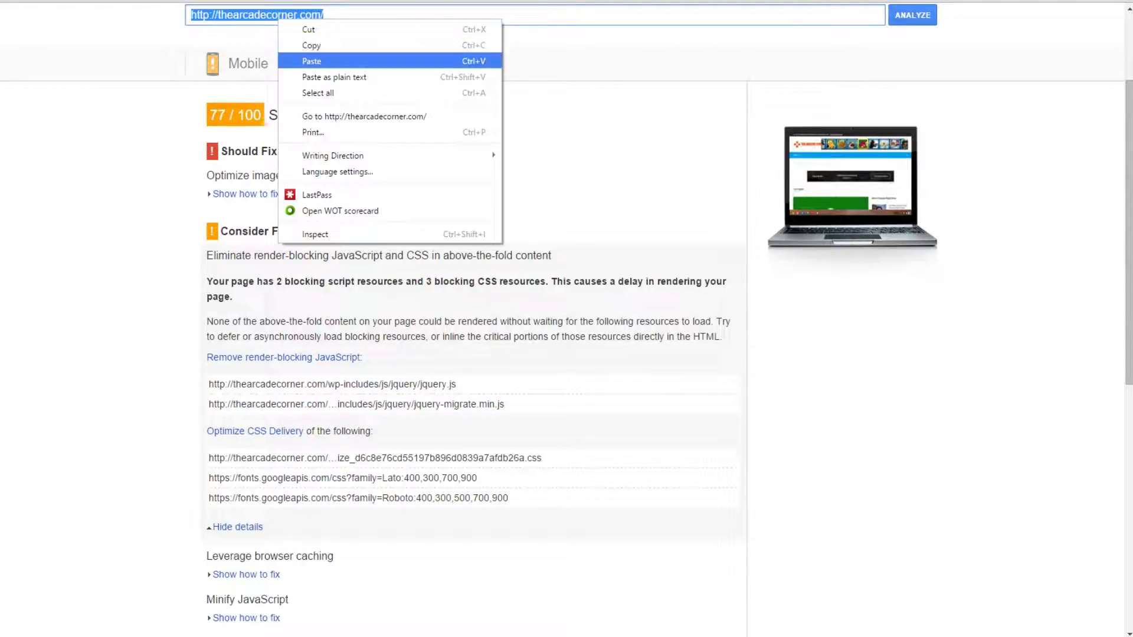
click(313, 27)
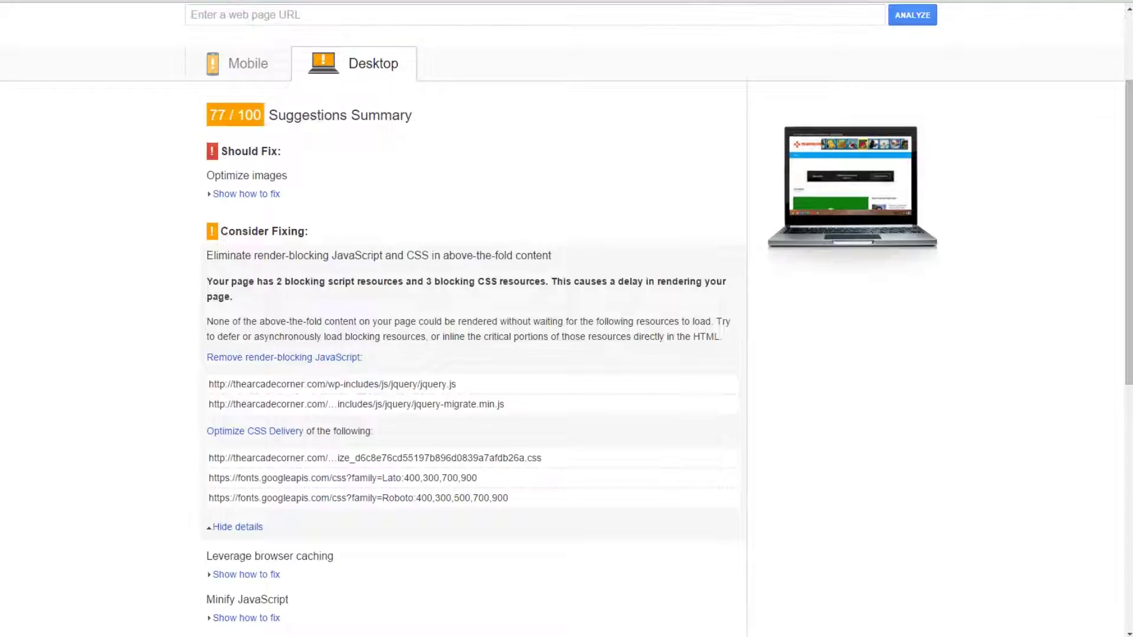
Step: Go to GTmetrix and analyse the pasted thearcadecorner.com address
key(ctrl+l)
text(gtmetrix)
key(Return)
key(ctrl+v)
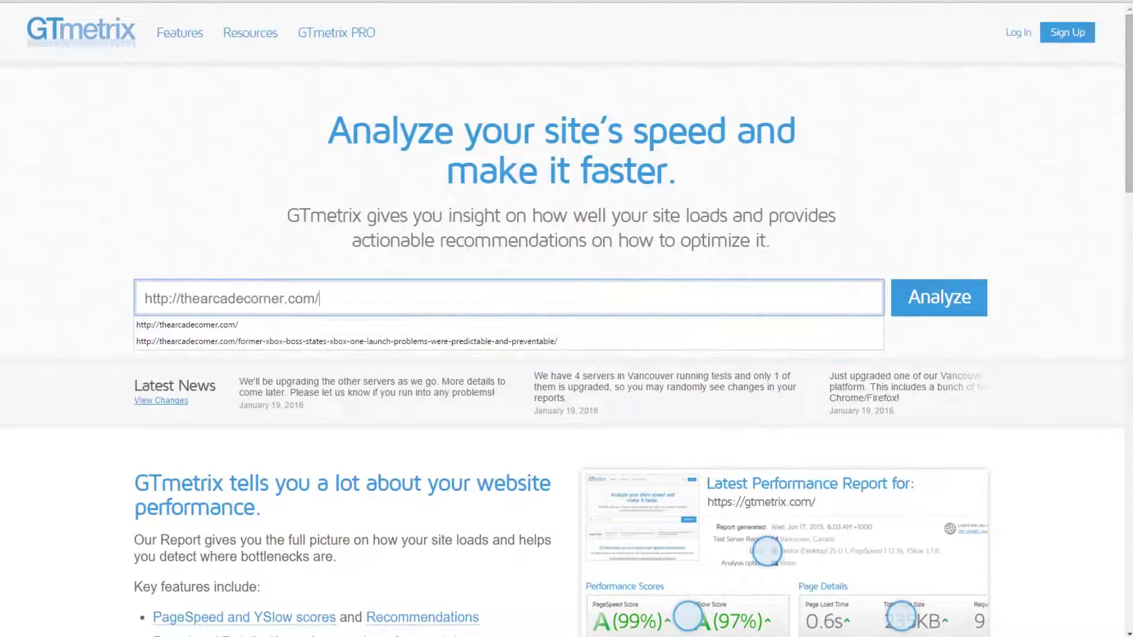
key(Return)
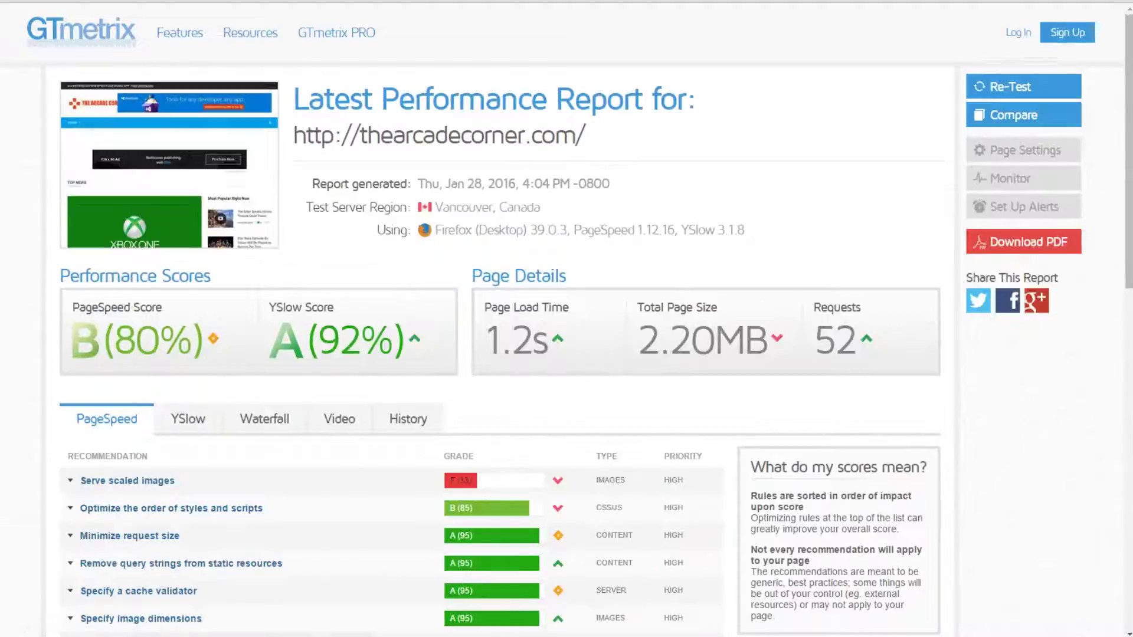
Step: Review the Serve scaled images, style and script order, and Minimize request size recommendations
scroll(566, 354, down, 2)
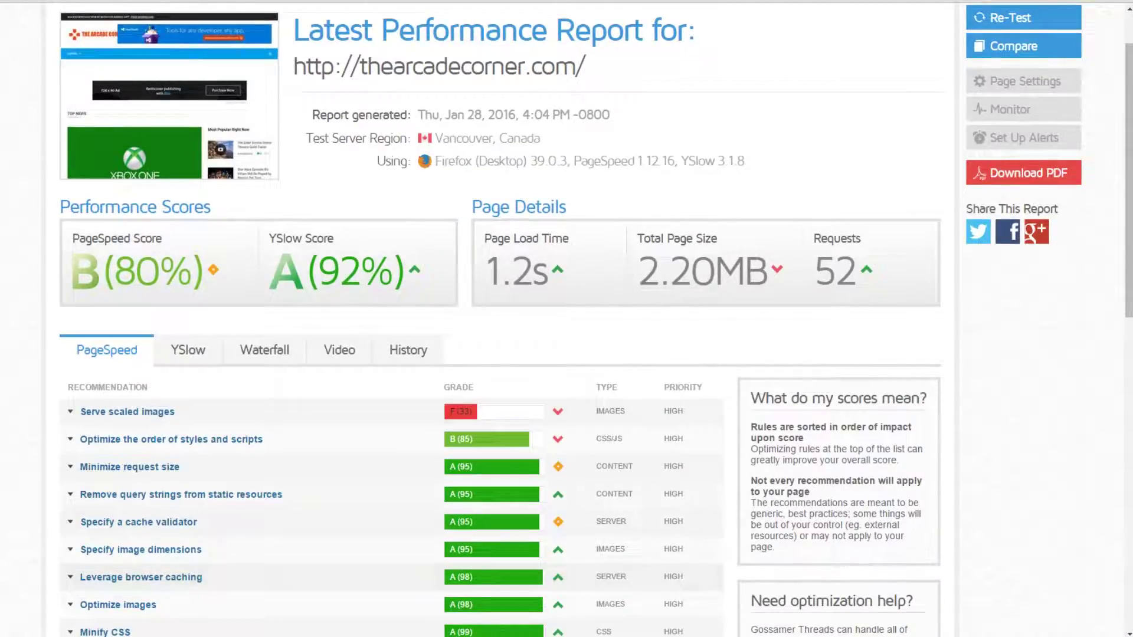
click(127, 412)
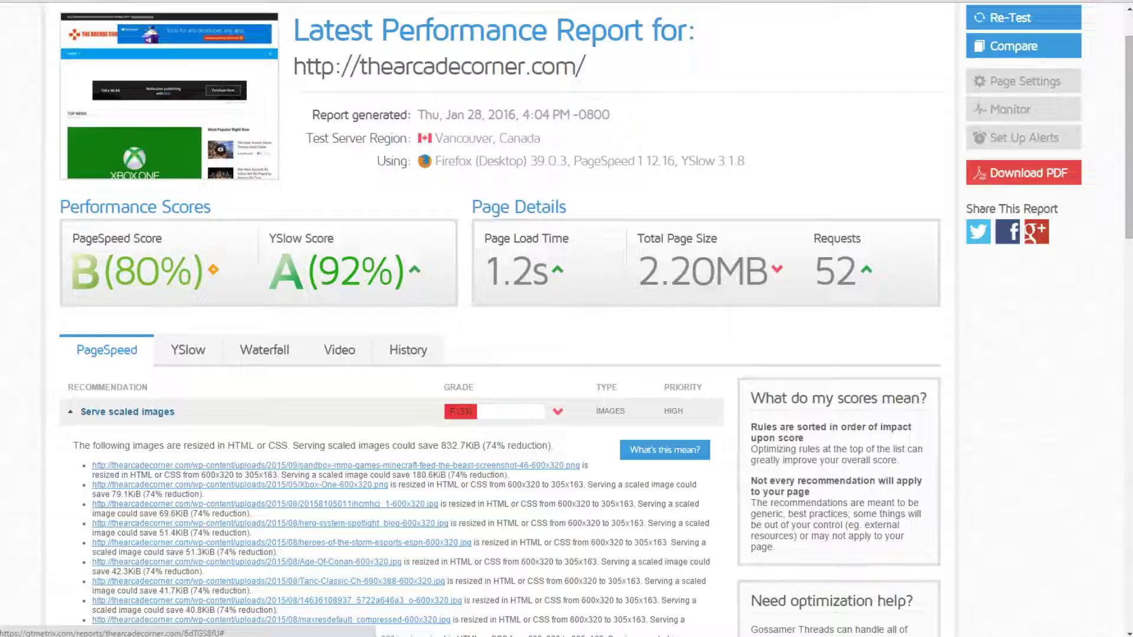
click(127, 411)
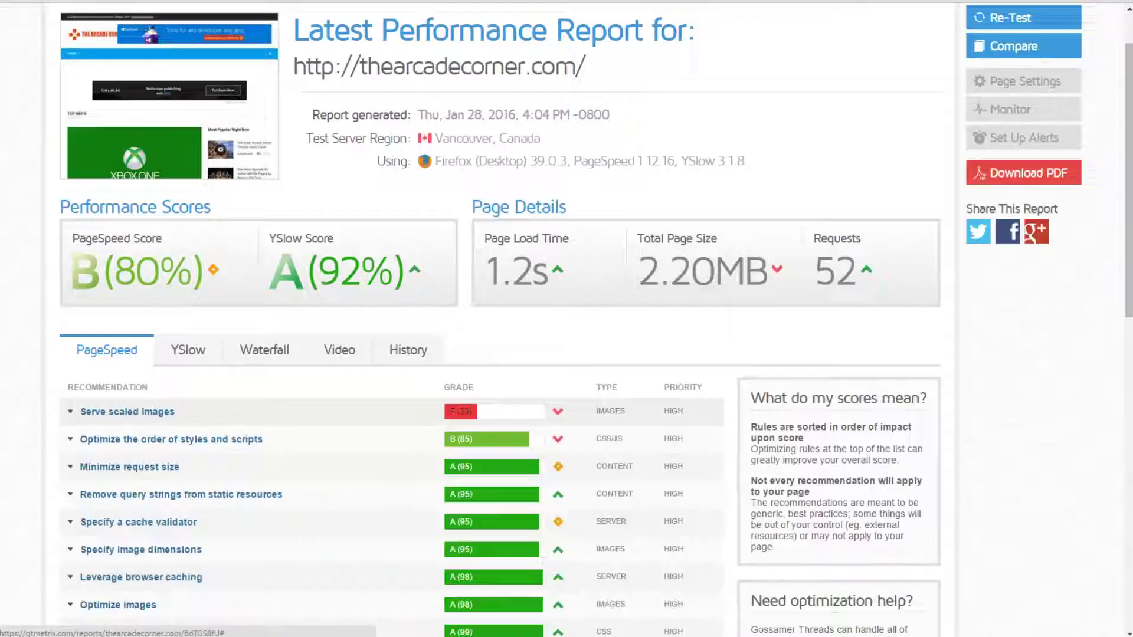
click(172, 439)
click(171, 439)
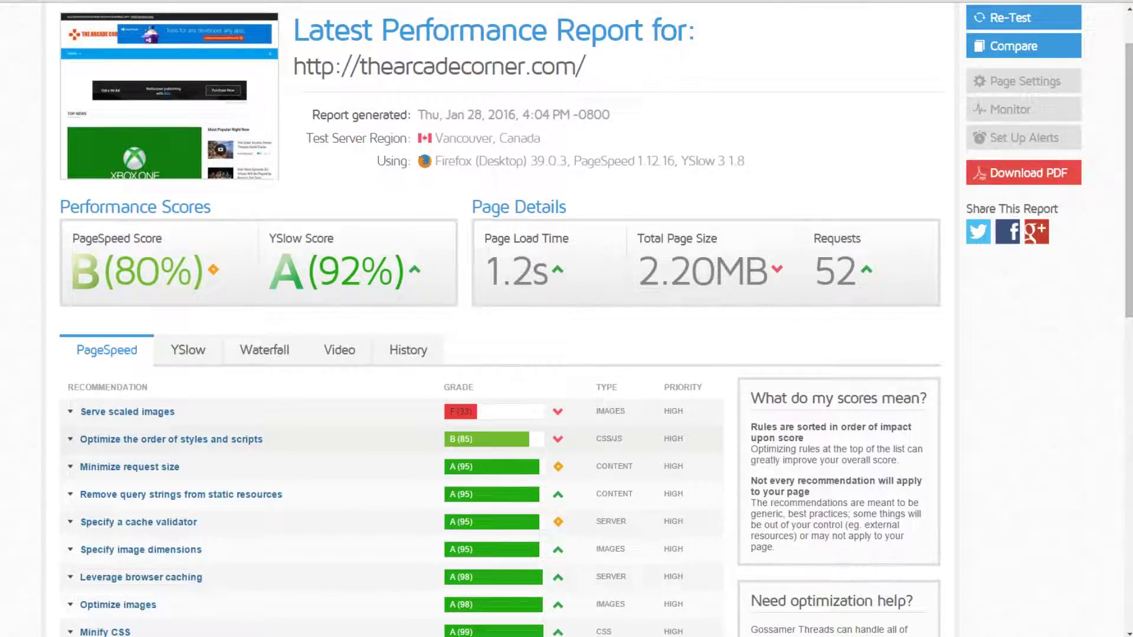
click(129, 467)
Step: Check the YSlow recommendations for CDN, Expires headers and cookie-free domains
click(129, 467)
click(188, 350)
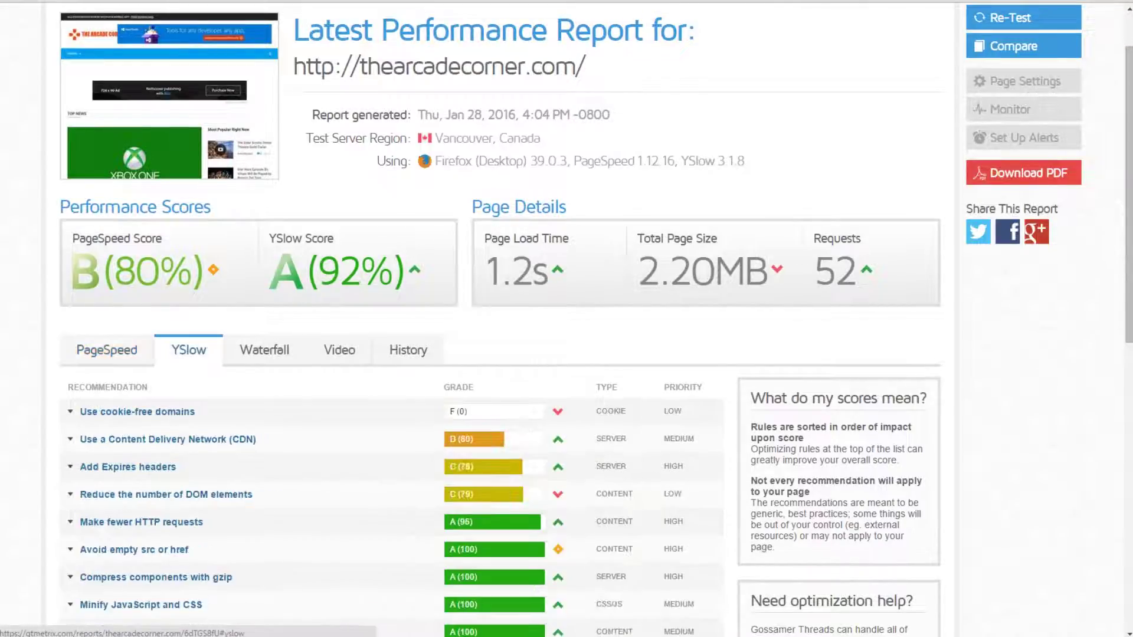
click(168, 439)
click(168, 440)
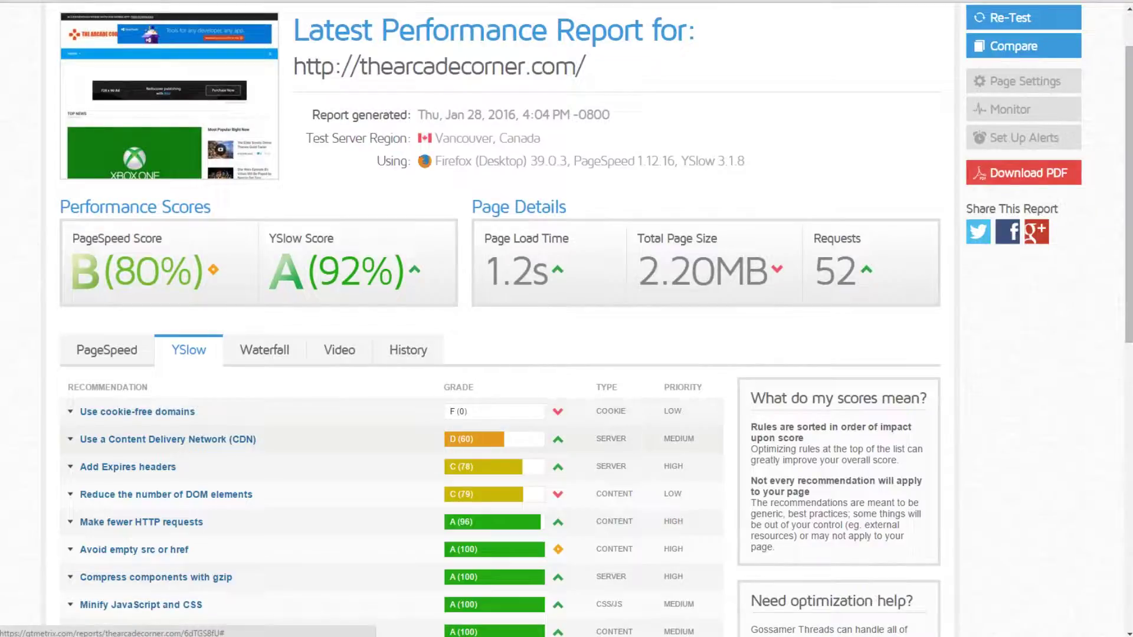
click(130, 466)
click(129, 467)
click(168, 439)
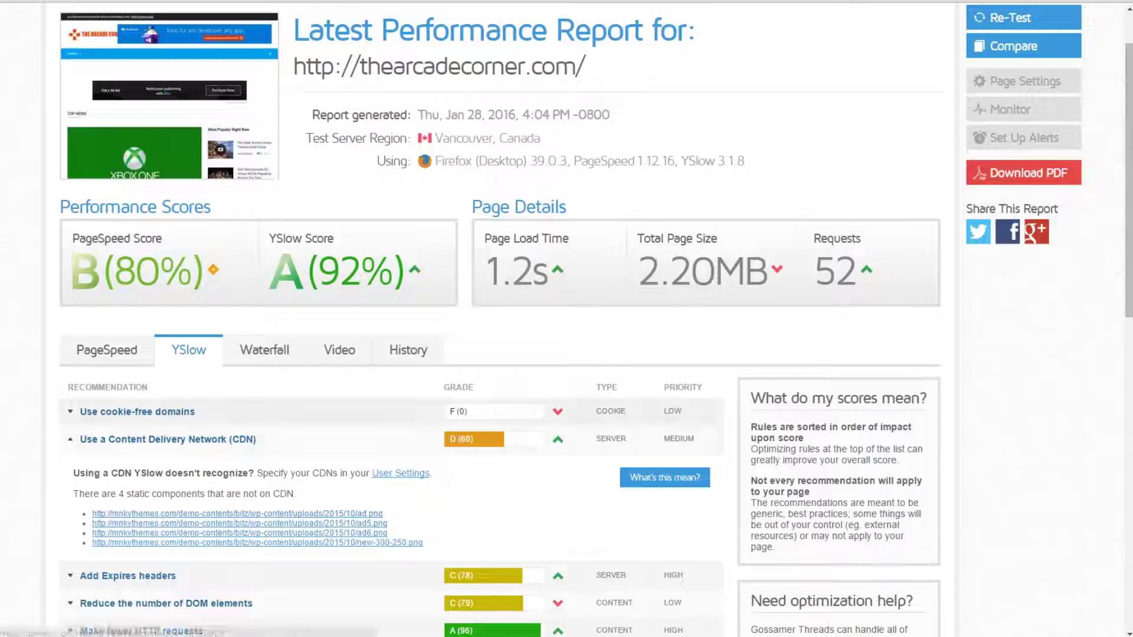
click(168, 439)
click(137, 411)
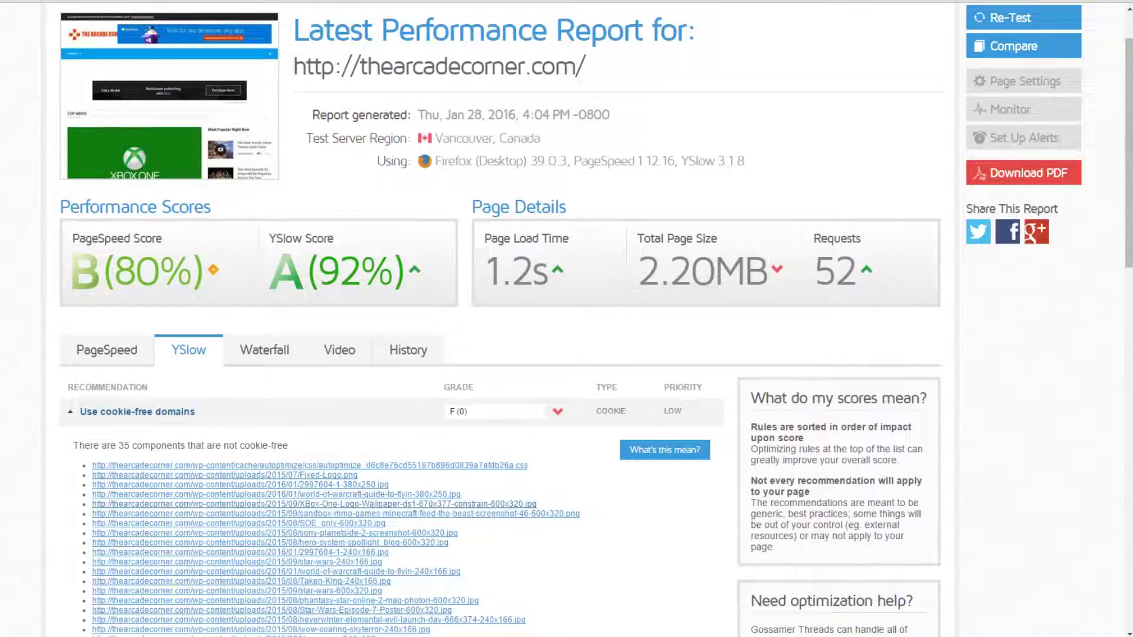
click(137, 411)
Step: Highlight the 1.2s load time and browse the waterfall chart of the 52 requests
double_click(516, 272)
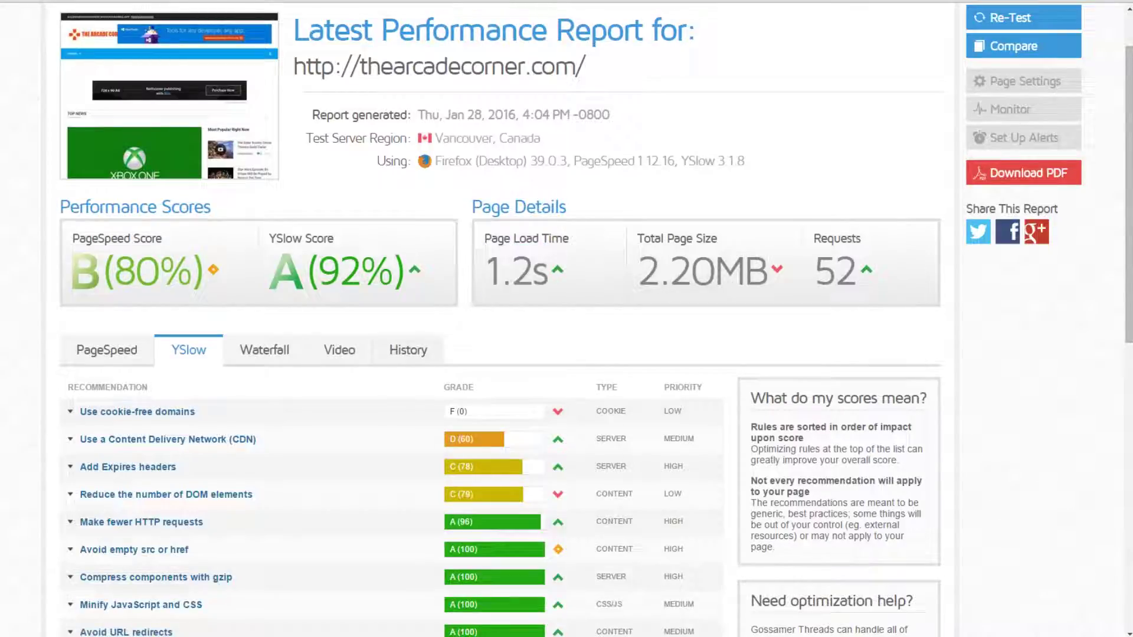
click(265, 350)
drag(670, 272, 743, 271)
scroll(451, 277, down, 8)
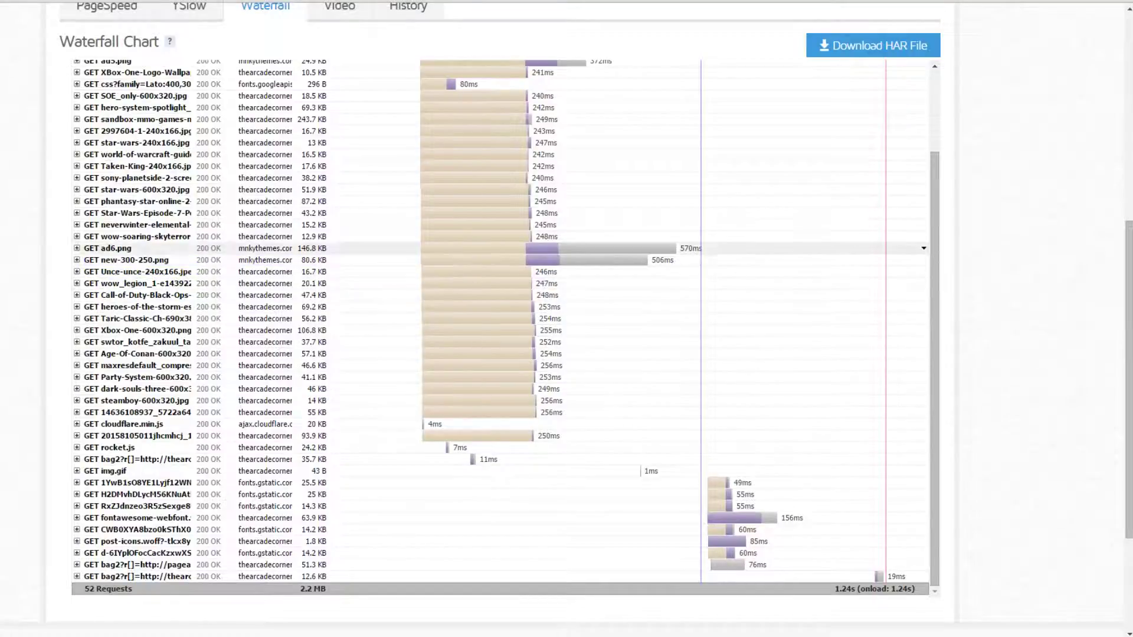
scroll(295, 354, up, 8)
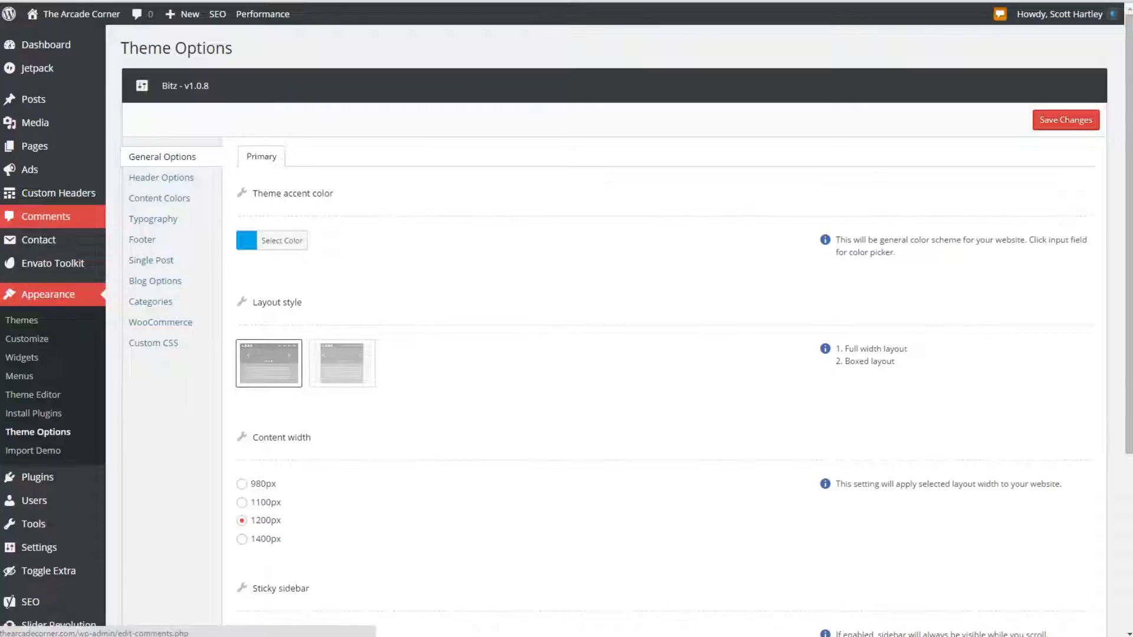
Step: Open The Arcade Corner's live front page from the admin sidebar and scroll down its article grid
mouse_move(59, 193)
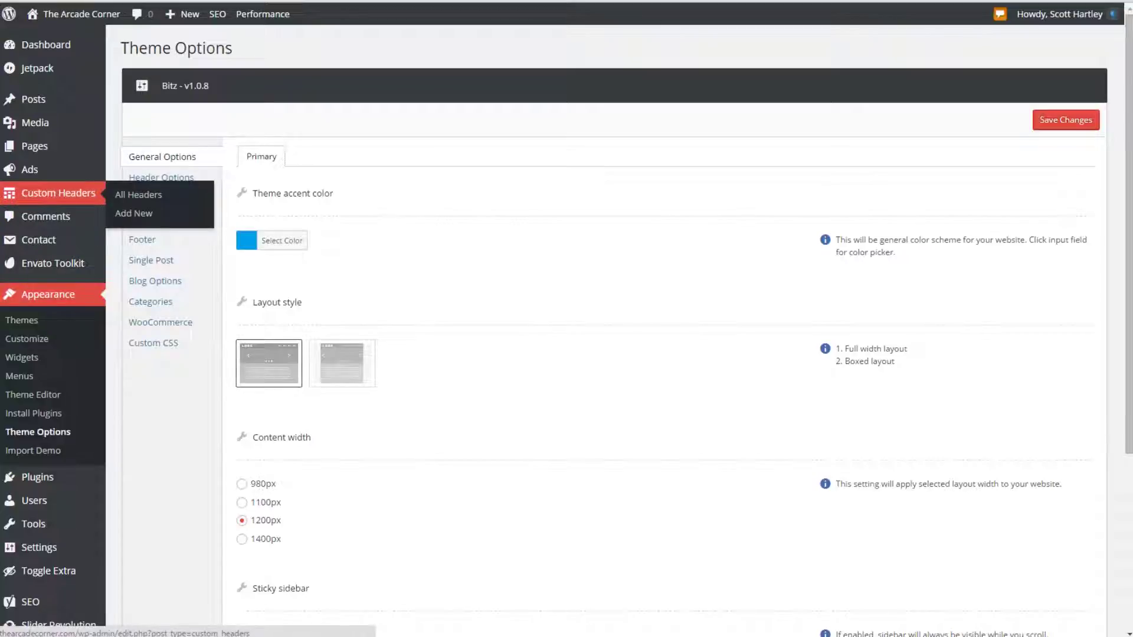
mouse_move(39, 239)
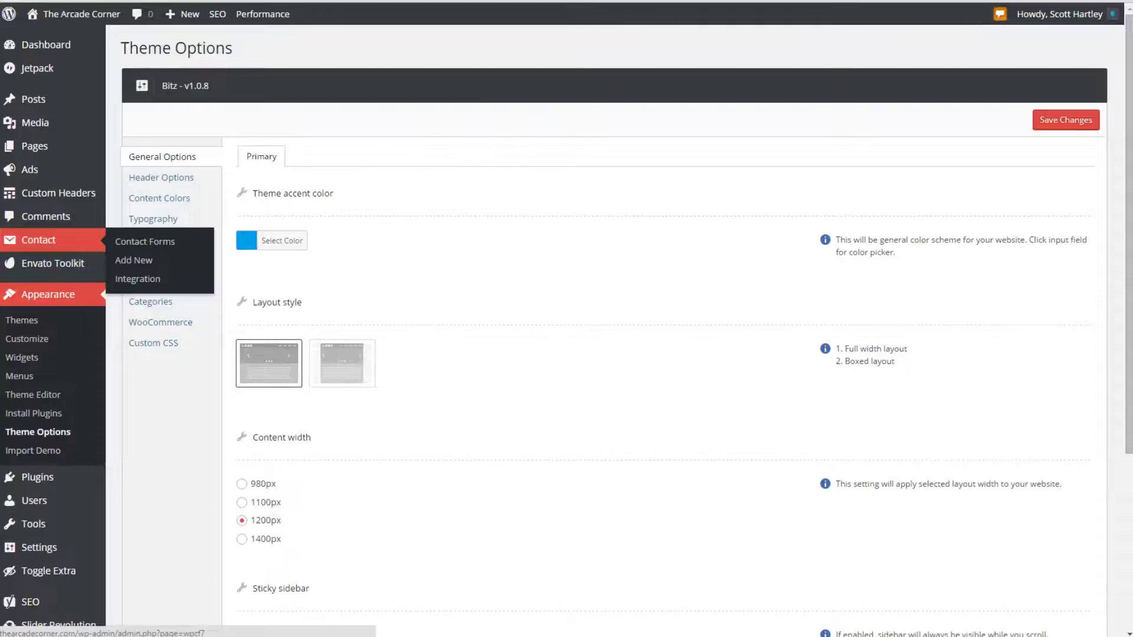
click(38, 239)
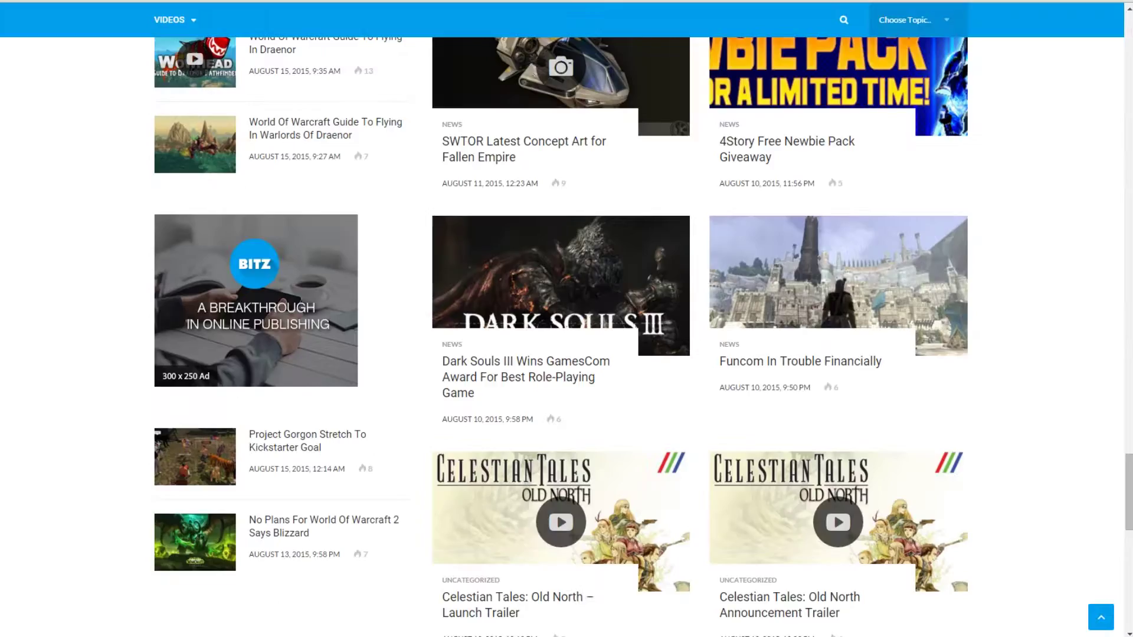
scroll(838, 236, down, 14)
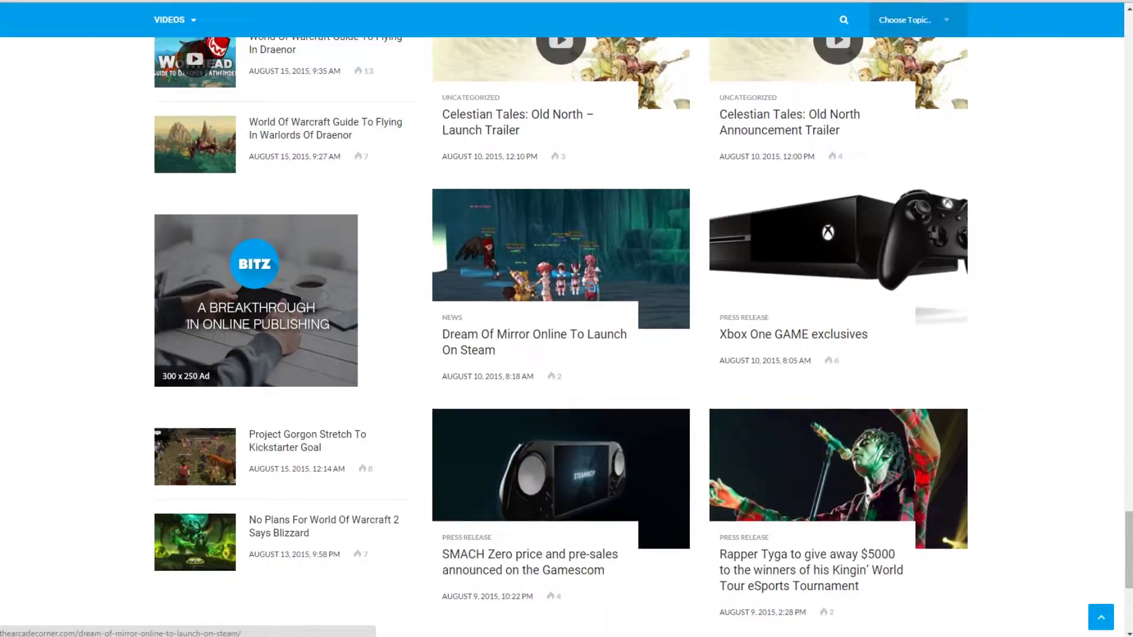